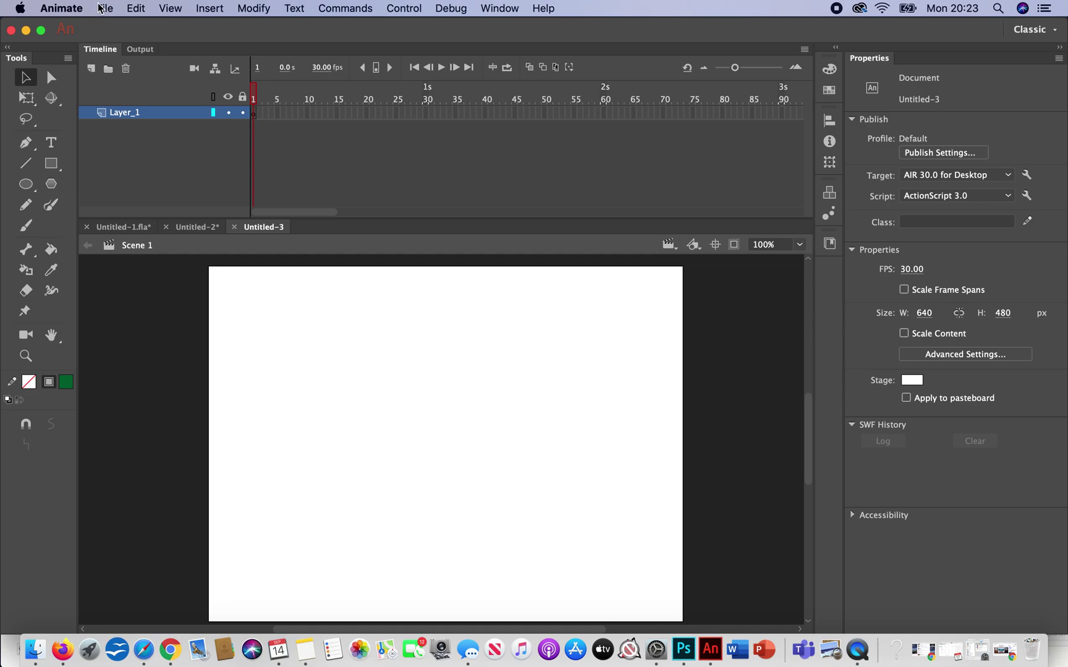
# Open the Import to Stage file browser and look through the Downloads and Desktop folders.
pyautogui.click(104, 8)
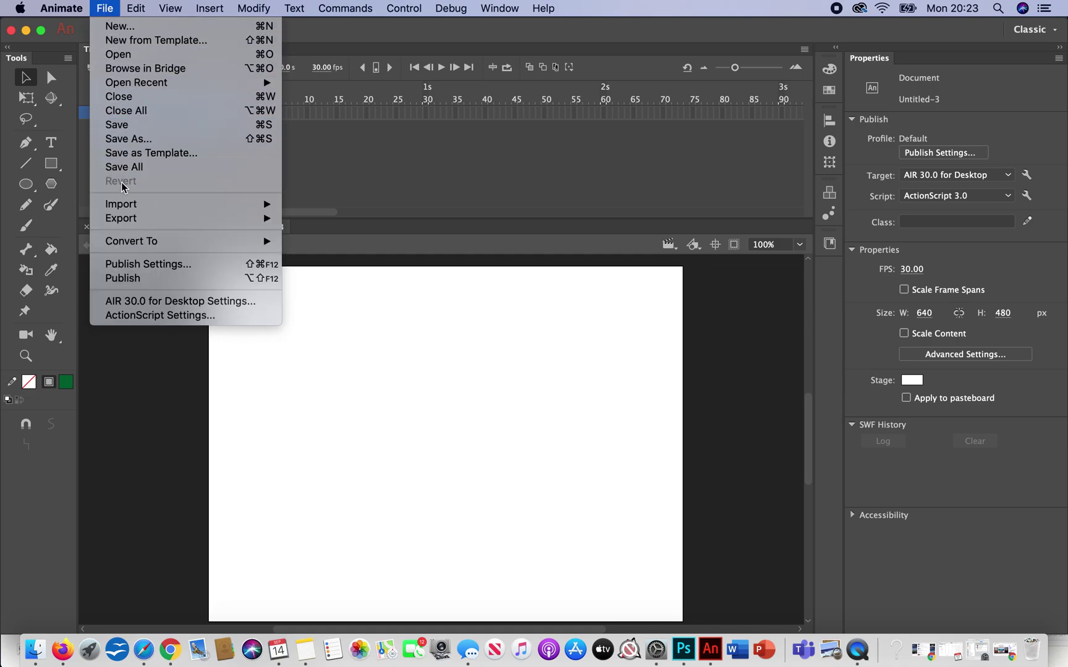
pyautogui.moveTo(120, 208)
pyautogui.click(329, 207)
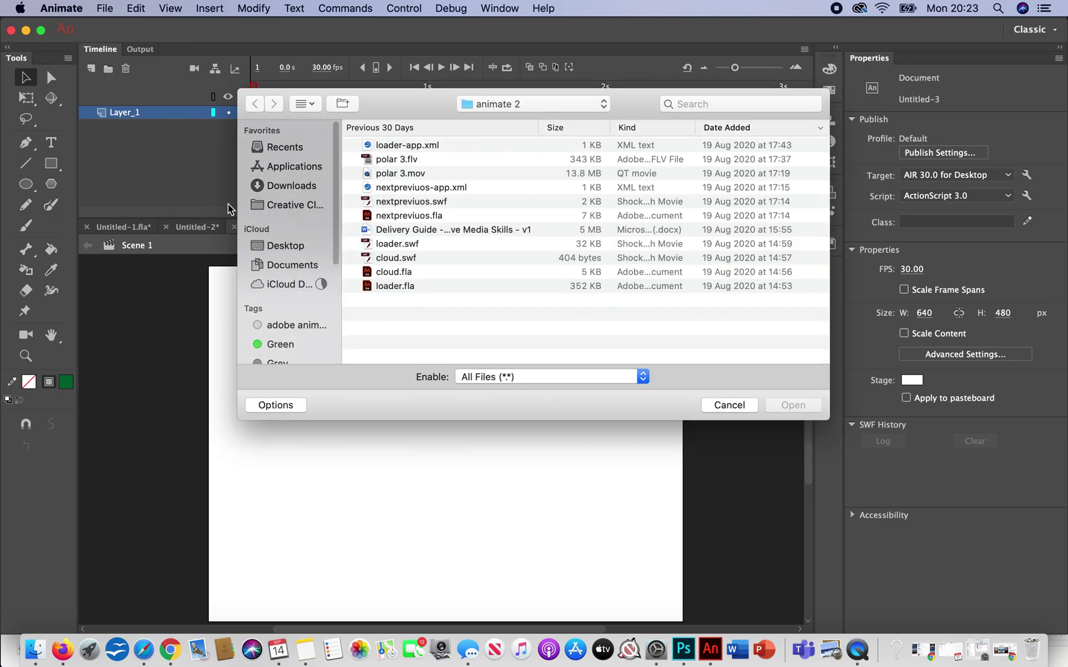
pyautogui.click(293, 246)
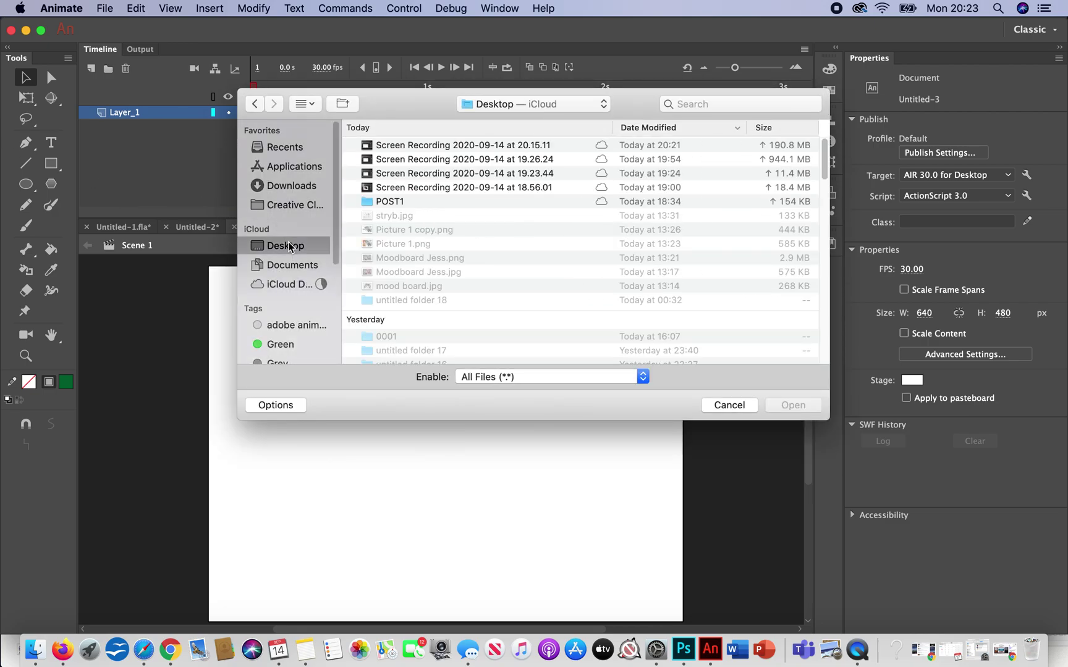
pyautogui.click(277, 186)
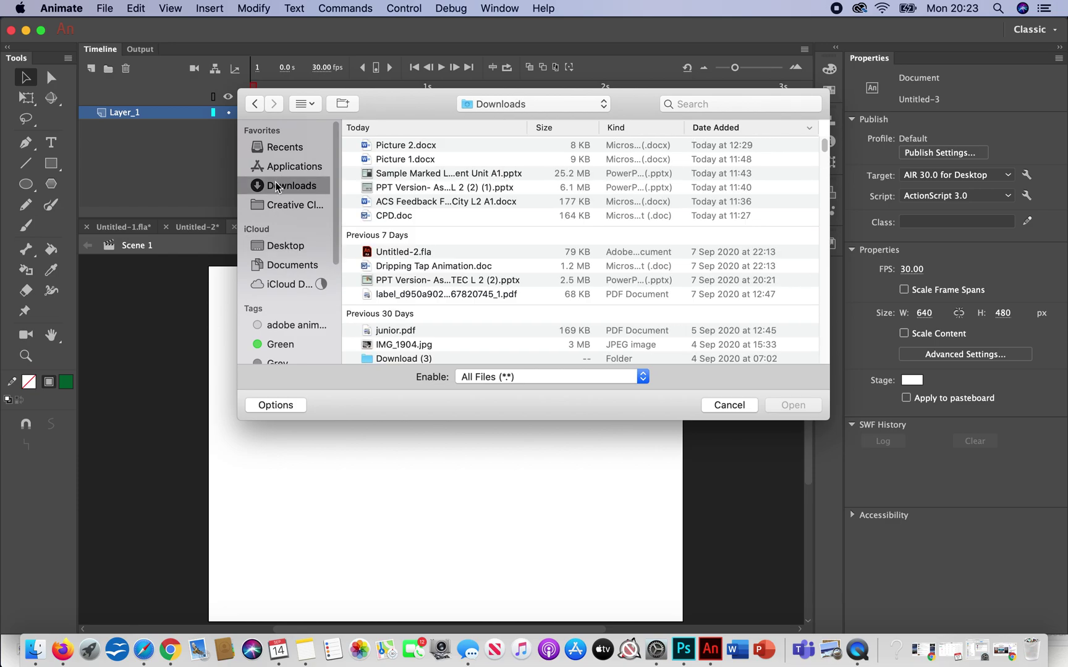
pyautogui.click(276, 246)
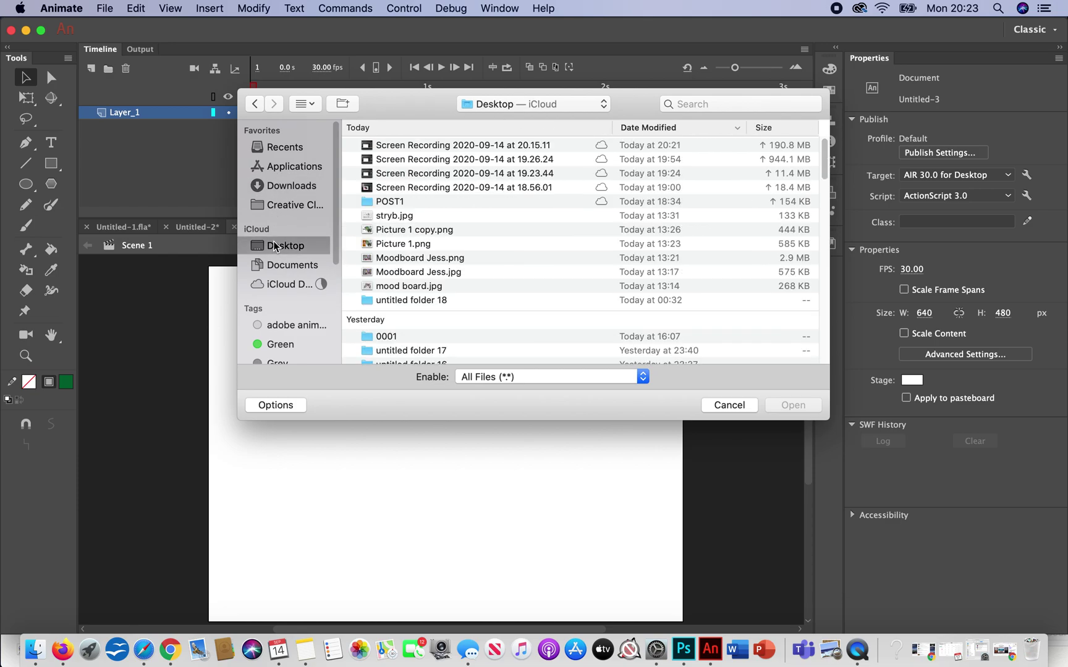
# Sort the Desktop files by Date Modified, then cancel the browser without importing.
pyautogui.scroll(-5, 553, 305)
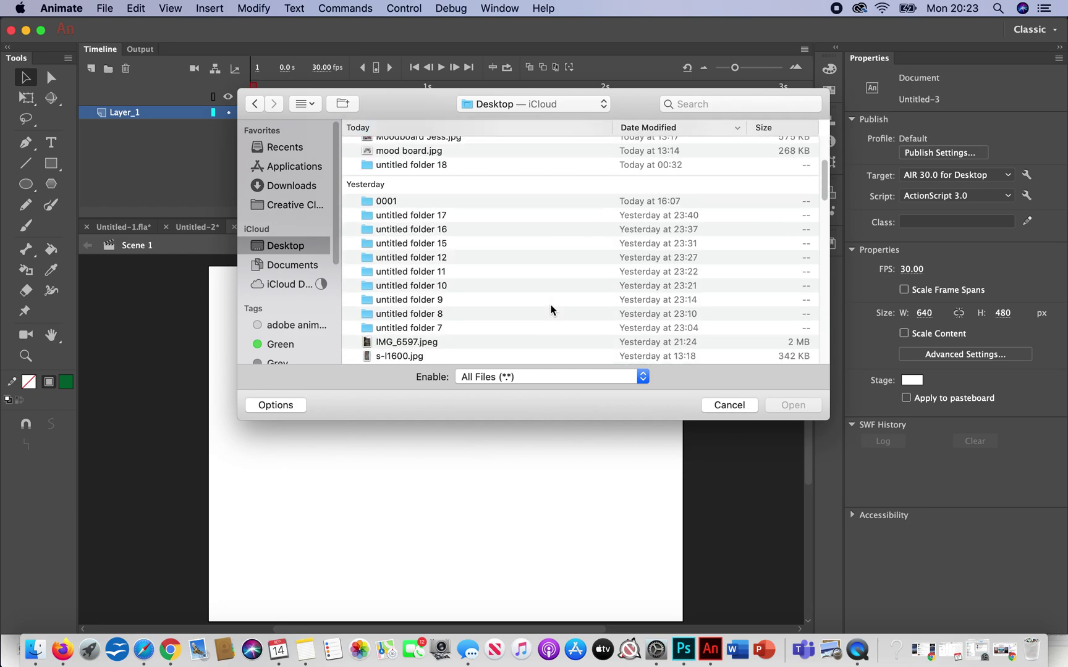
pyautogui.scroll(5, 549, 303)
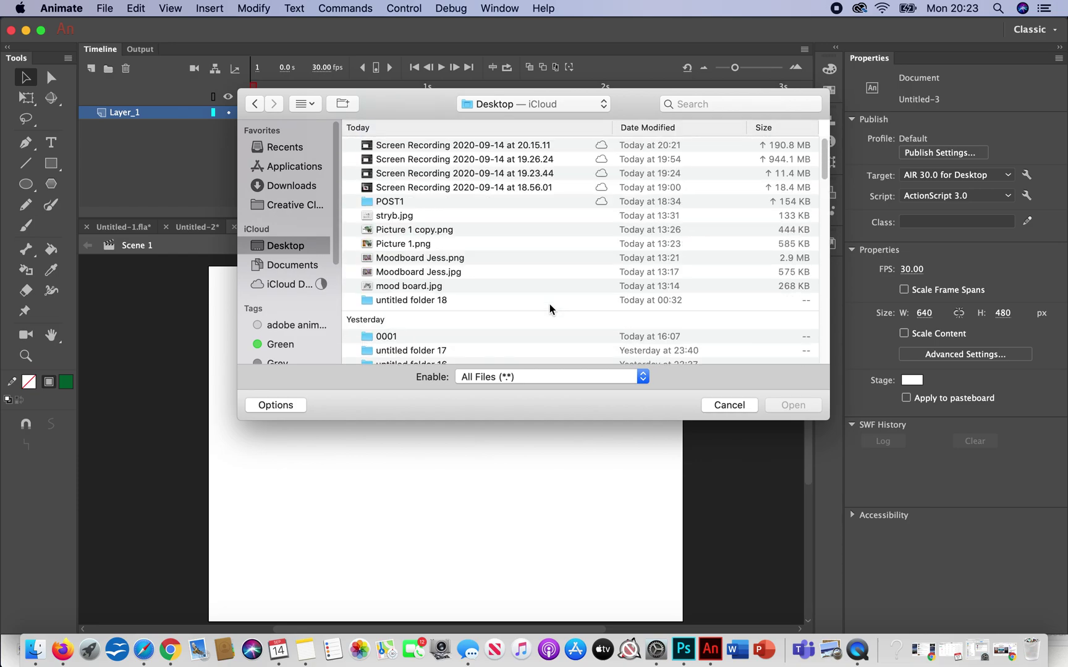
pyautogui.click(672, 129)
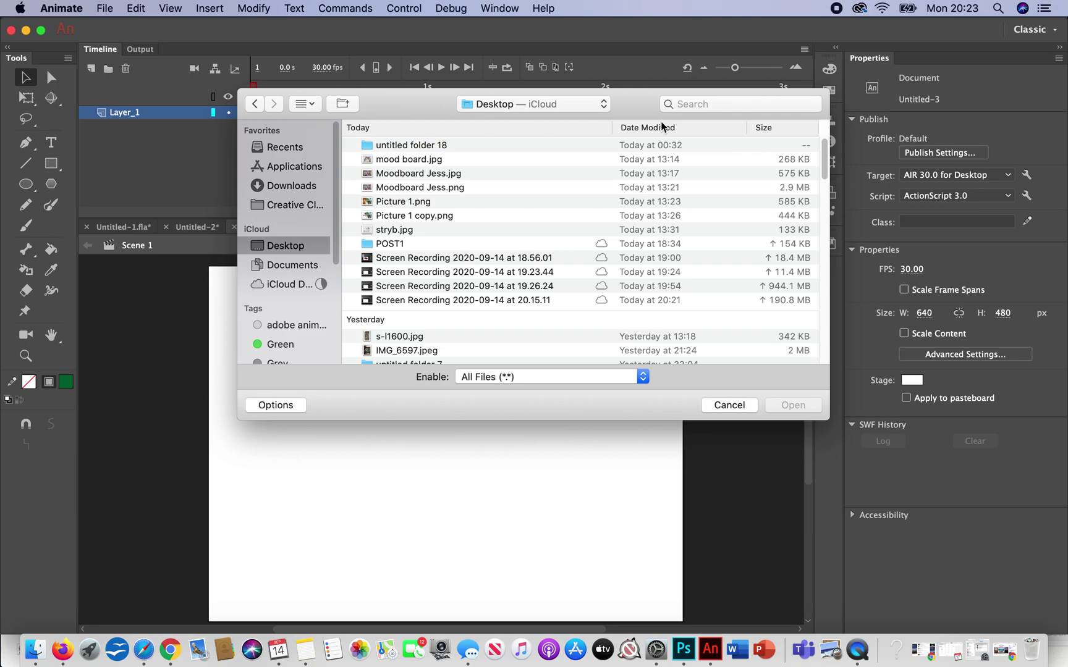
pyautogui.click(727, 407)
# Save the purple Cosmos flower image from Google results as a JPEG on the iCloud Desktop.
pyautogui.click(171, 650)
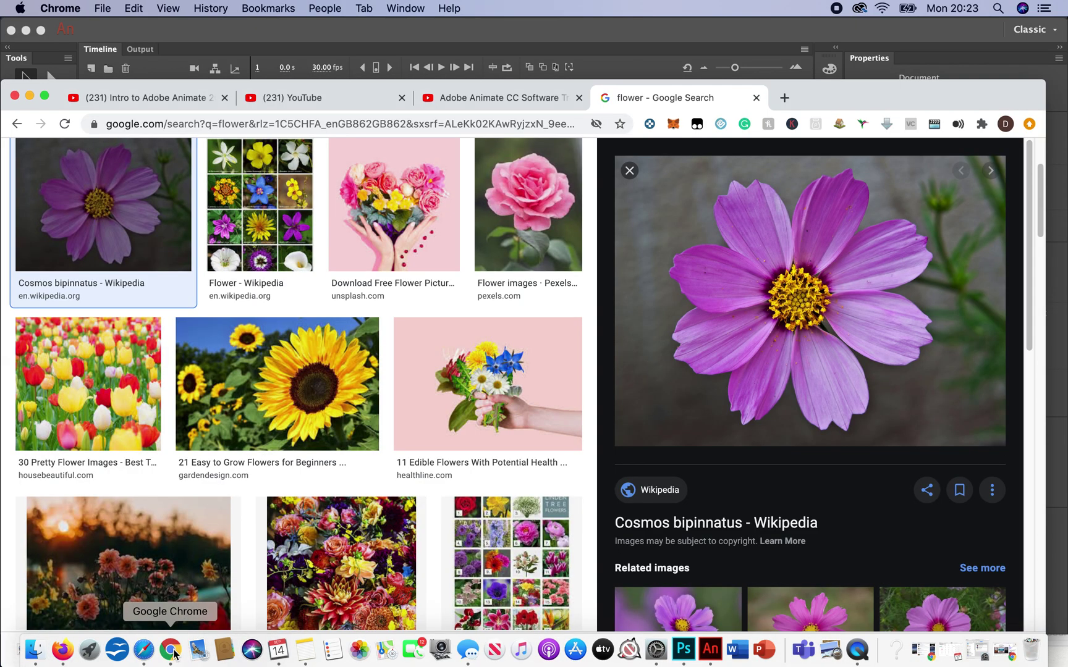
pyautogui.rightClick(679, 244)
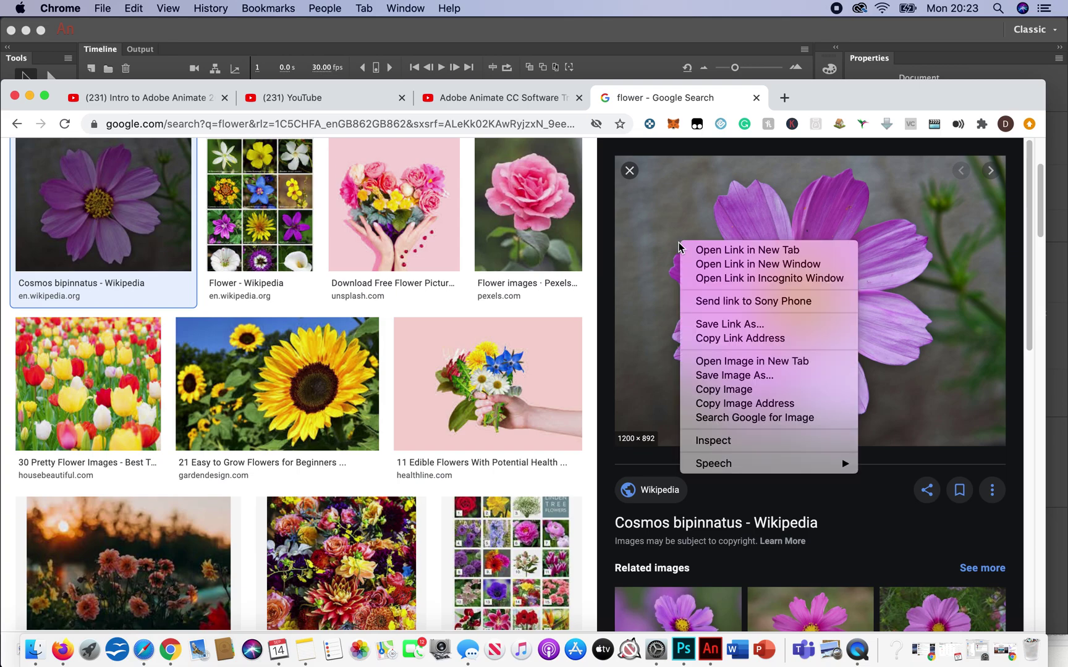
pyautogui.click(746, 375)
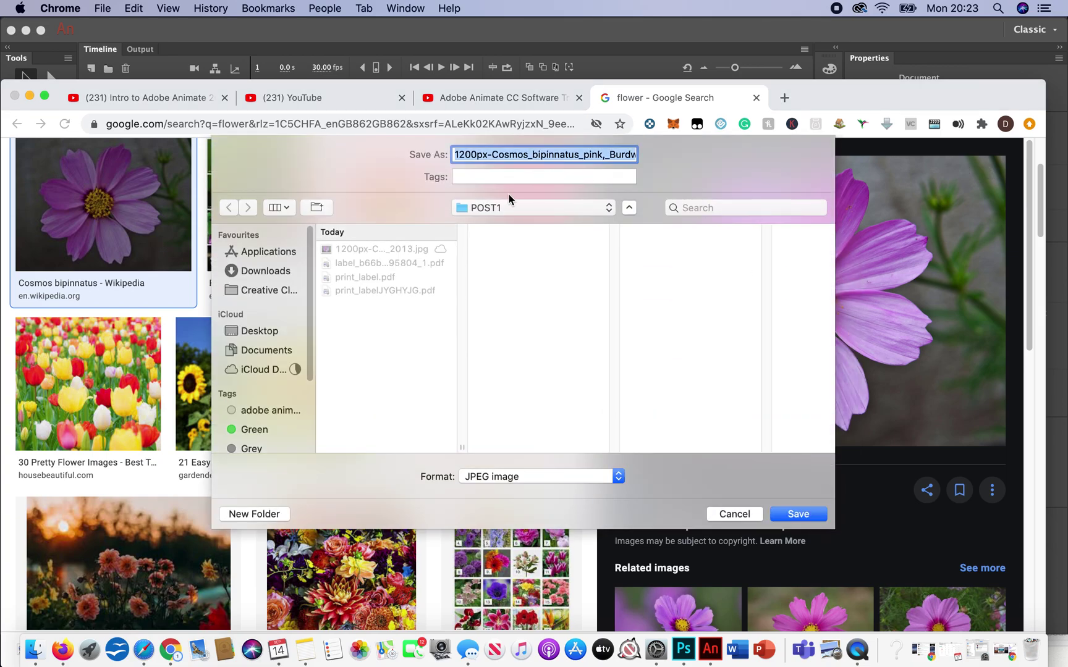
pyautogui.click(517, 207)
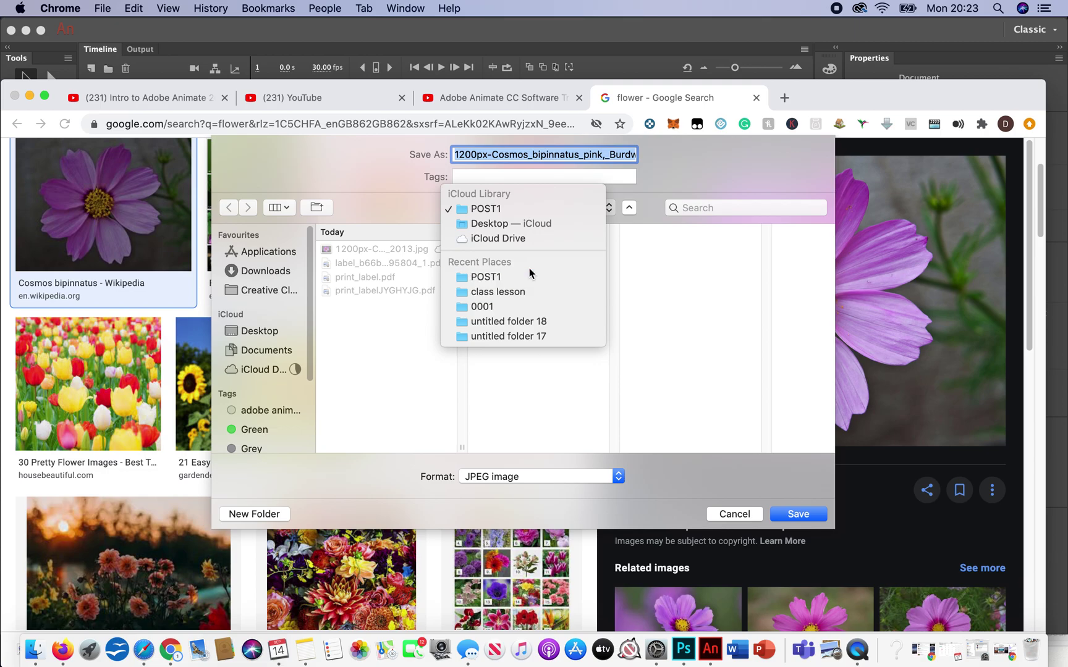
pyautogui.click(530, 228)
pyautogui.click(797, 514)
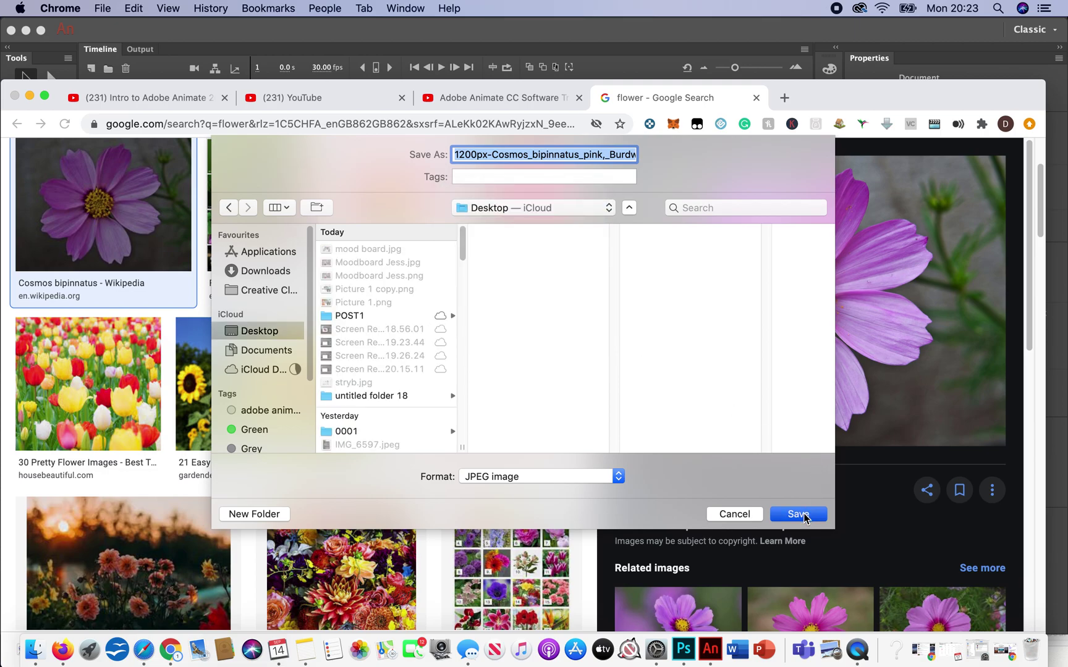
pyautogui.click(597, 34)
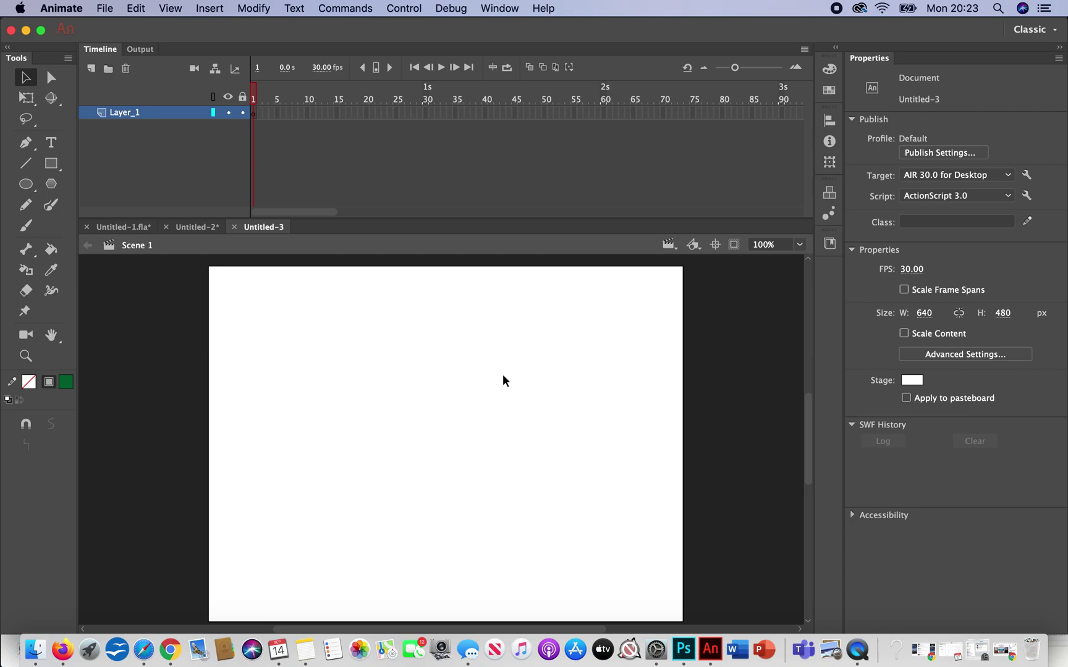
# Import the Cosmos flower JPEG from the Desktop, sorted newest first, onto the stage.
pyautogui.click(105, 8)
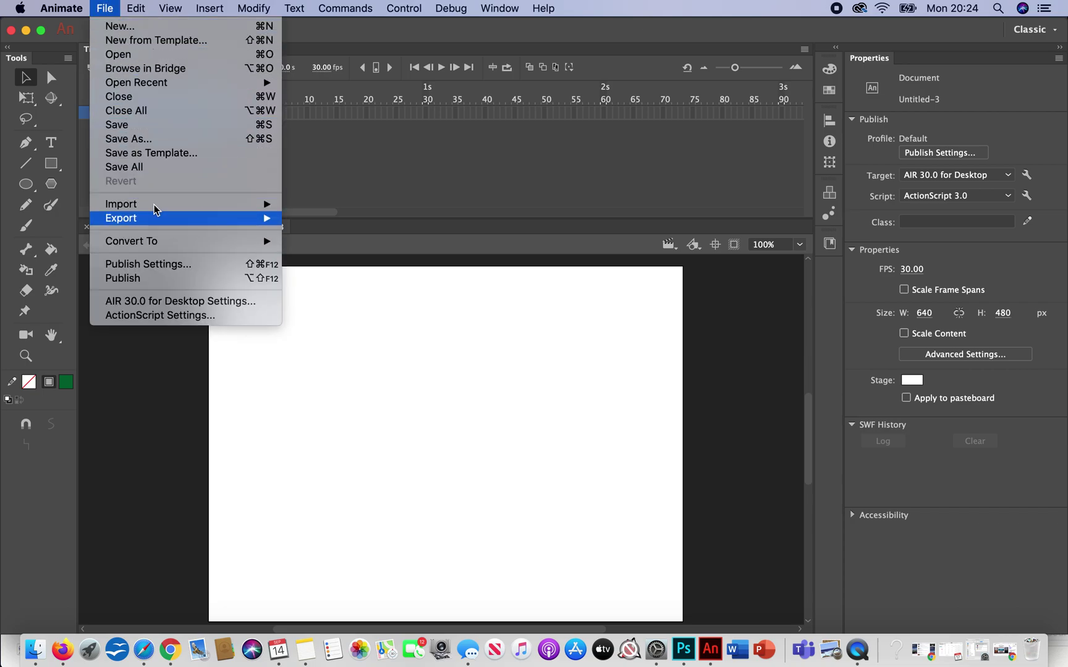
pyautogui.moveTo(155, 204)
pyautogui.click(339, 204)
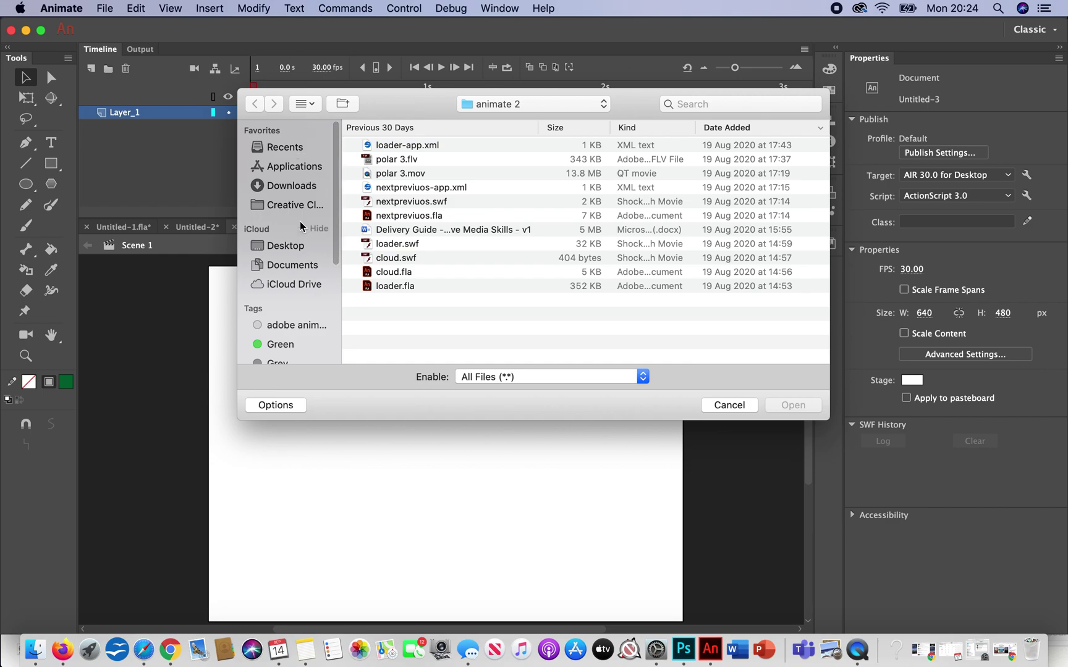
pyautogui.click(282, 245)
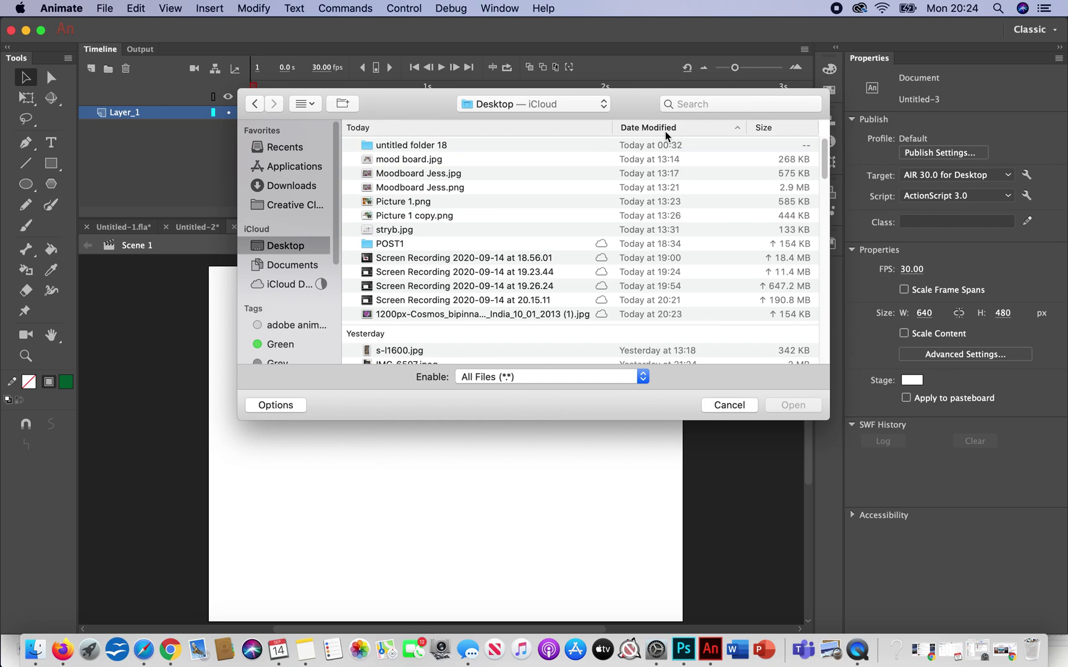
pyautogui.click(664, 129)
pyautogui.click(493, 147)
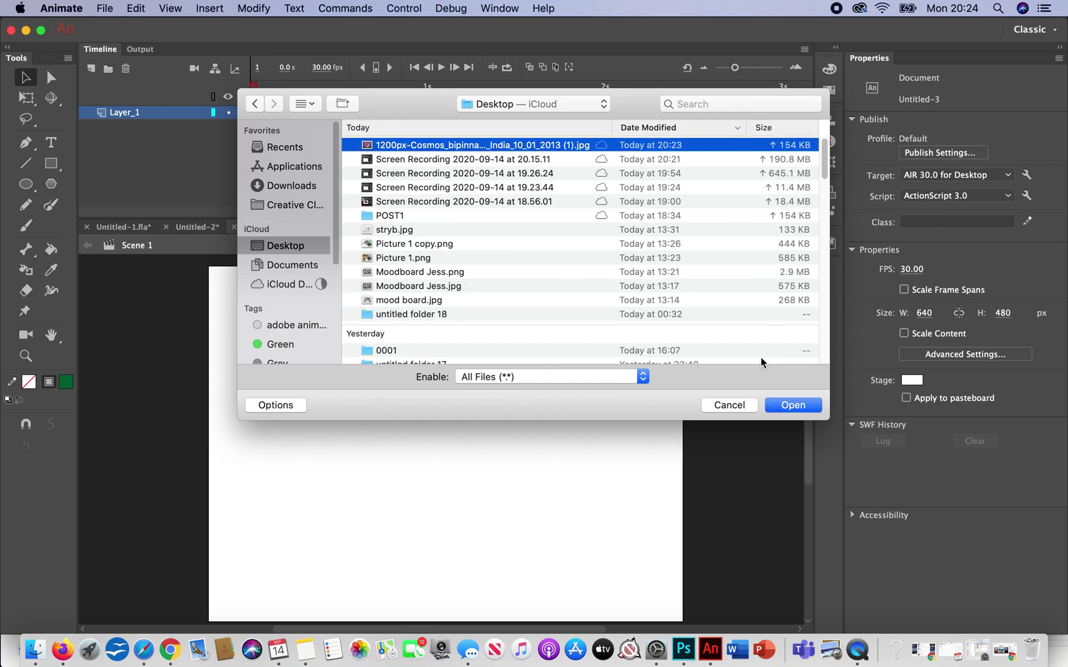
pyautogui.click(791, 405)
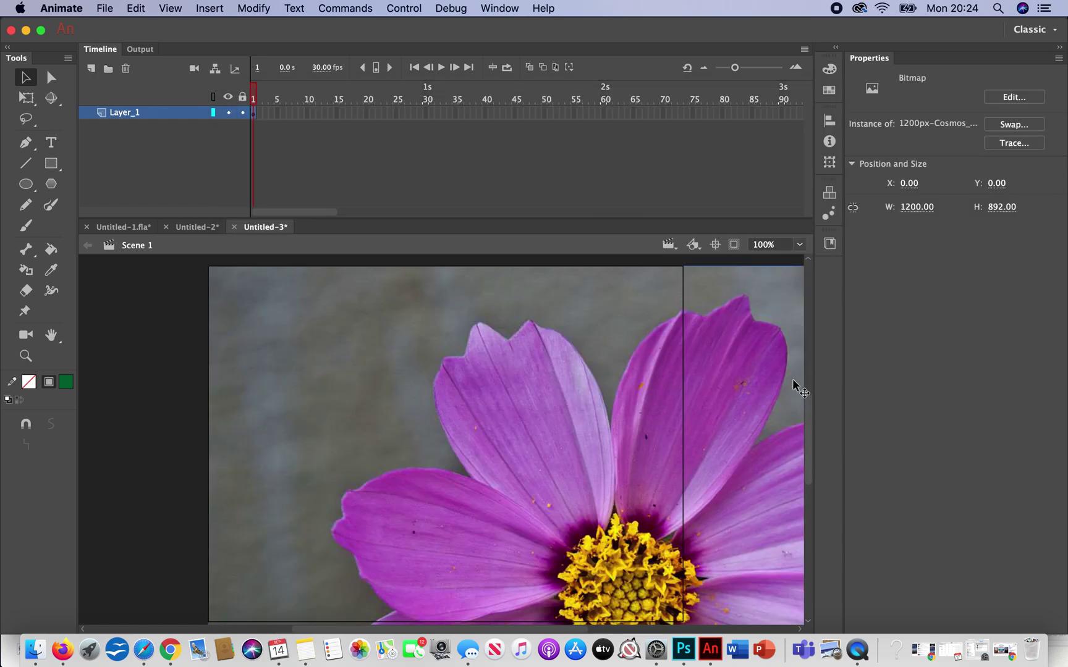
# Scale the Cosmos photo well below 1200 × 892 with Free Transform and centre it on the stage.
pyautogui.moveTo(601, 453); pyautogui.dragTo(547, 465)
pyautogui.click(26, 97)
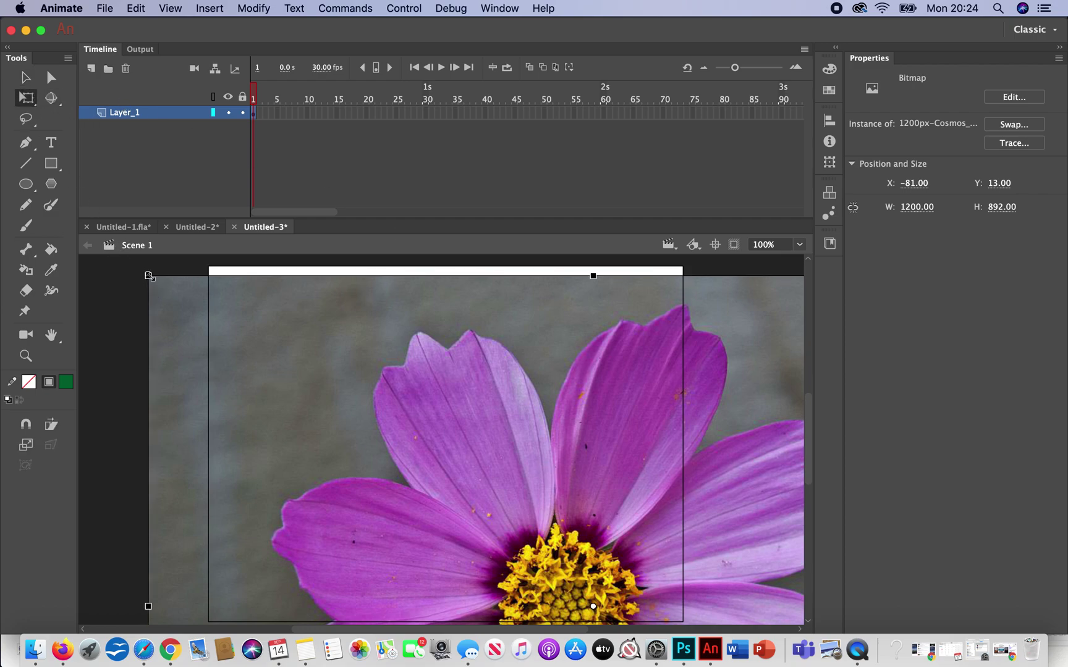
pyautogui.moveTo(148, 276); pyautogui.dragTo(193, 309)
pyautogui.moveTo(235, 348); pyautogui.dragTo(443, 496)
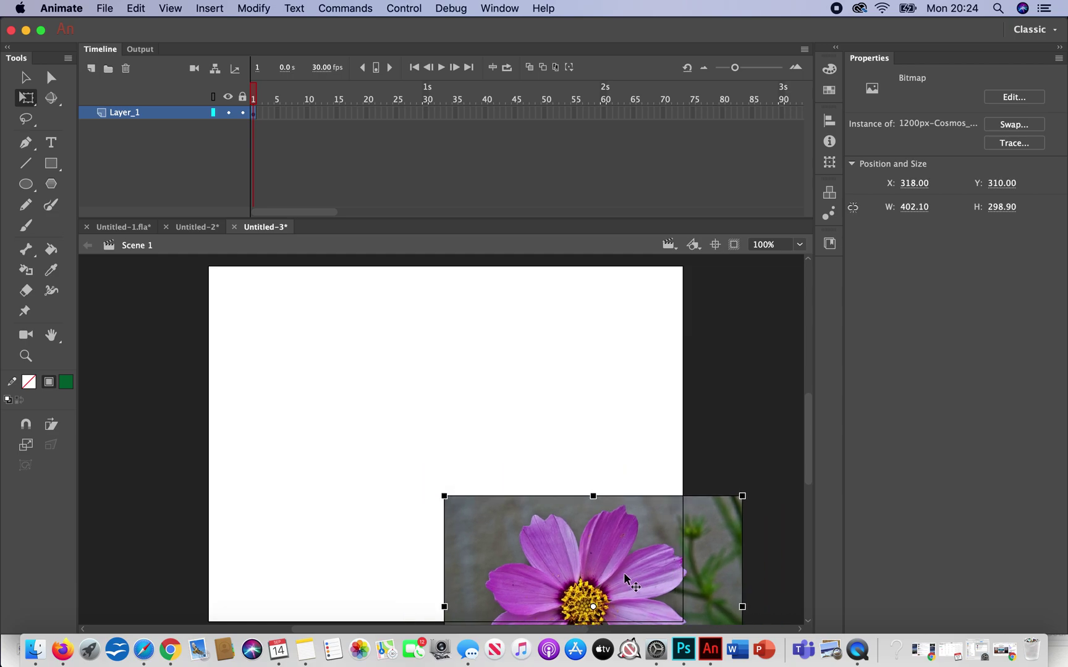
pyautogui.moveTo(561, 475); pyautogui.dragTo(459, 399)
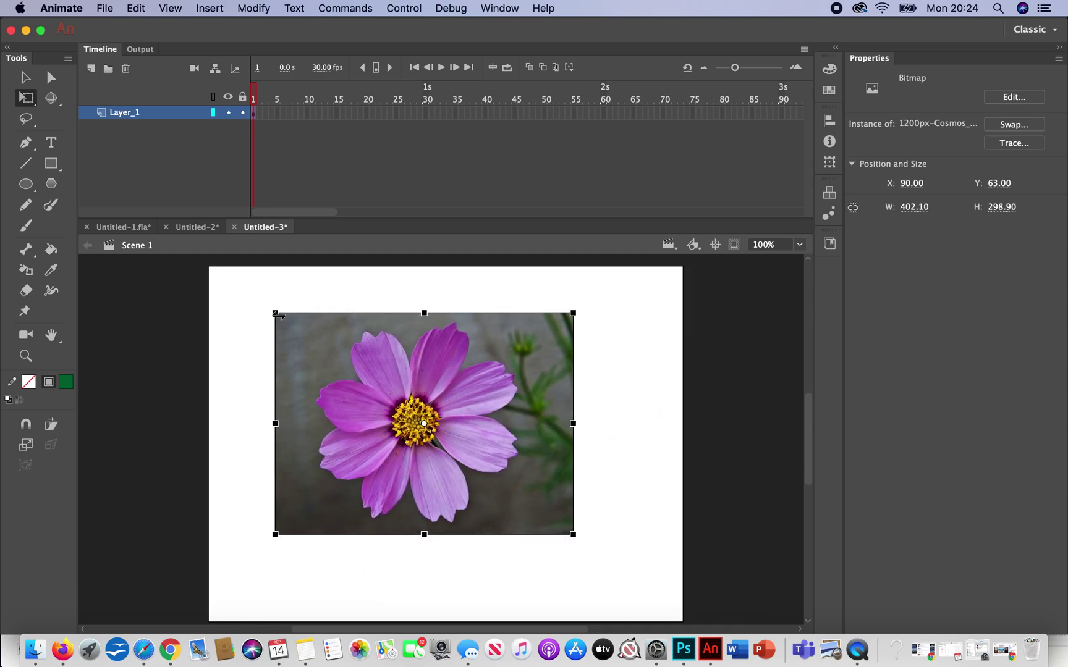
pyautogui.moveTo(275, 312); pyautogui.dragTo(296, 329)
pyautogui.click(163, 121)
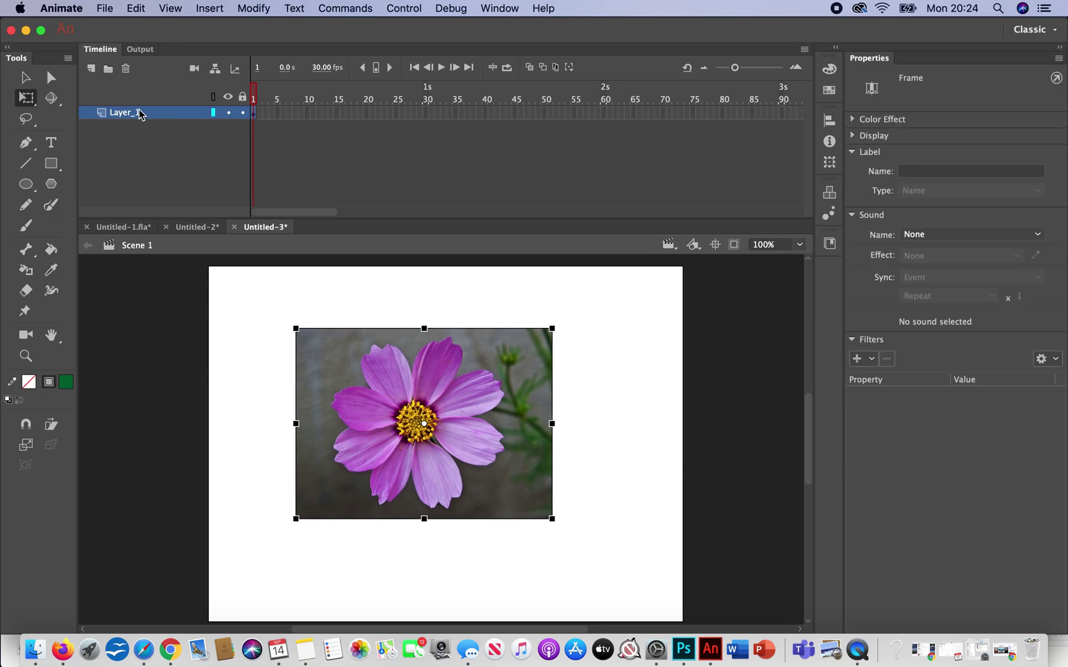
pyautogui.click(25, 78)
pyautogui.click(152, 111)
# Turn Layer_1, holding the flower photo, into a guide layer.
pyautogui.click(152, 112)
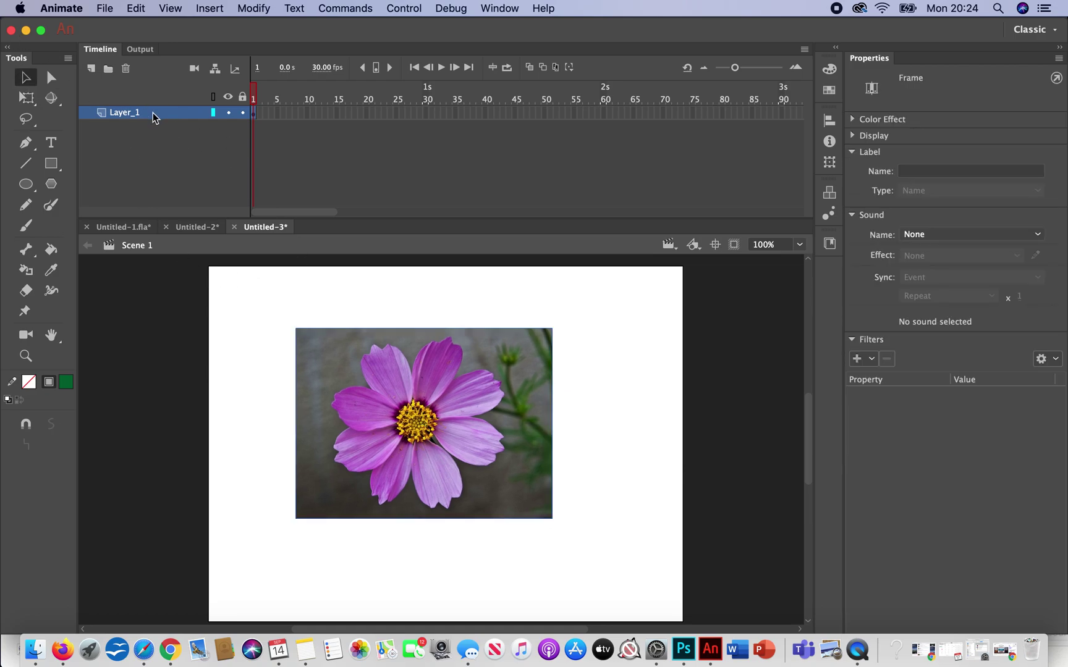
pyautogui.rightClick(149, 112)
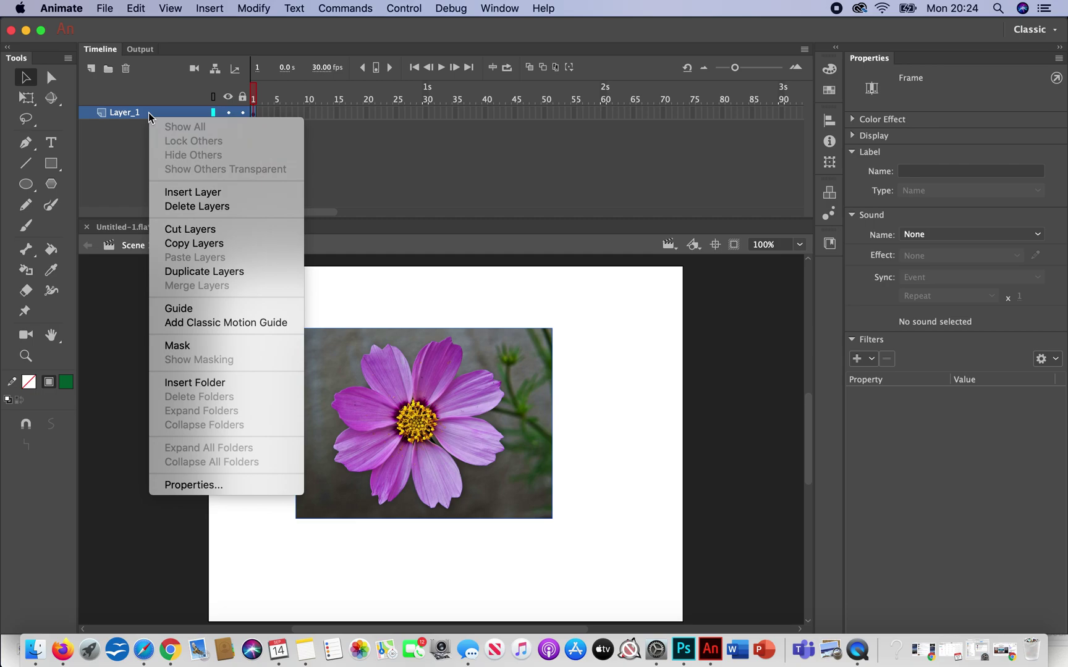
pyautogui.click(246, 309)
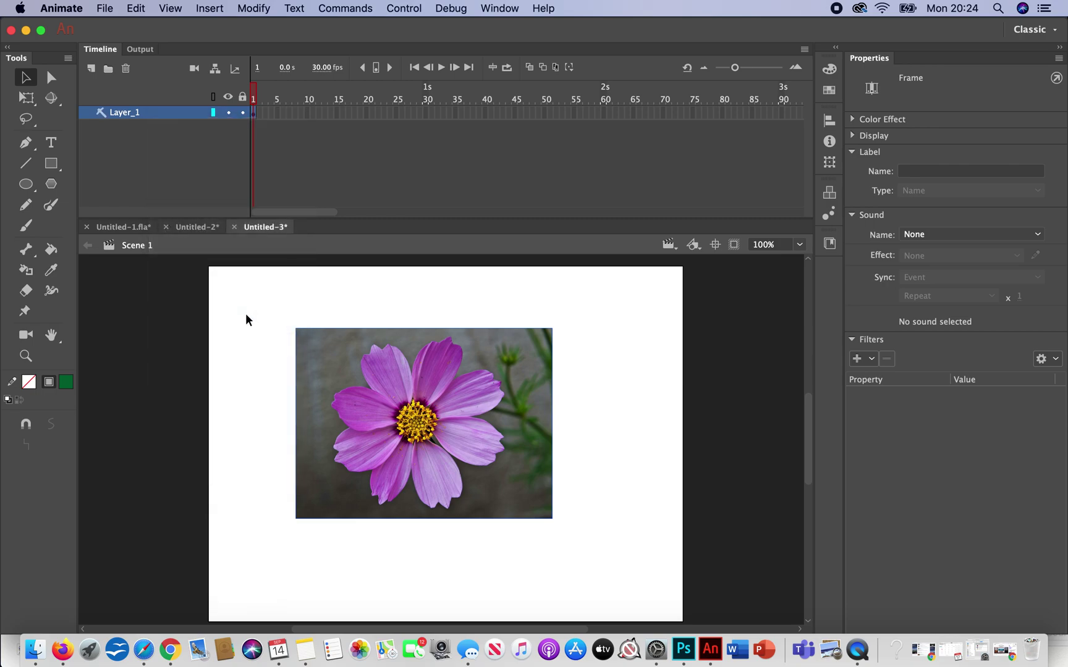
# Add a new layer above it named 'drawing' and select its first frame.
pyautogui.click(91, 68)
pyautogui.doubleClick(133, 114)
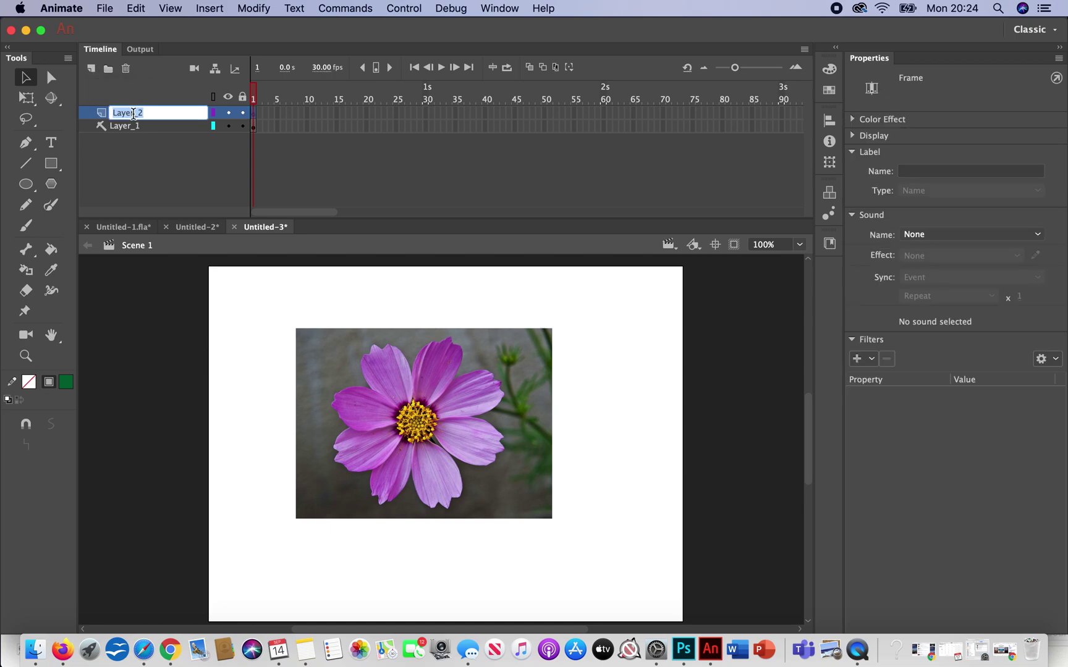
pyautogui.write('drawing')
pyautogui.click(176, 177)
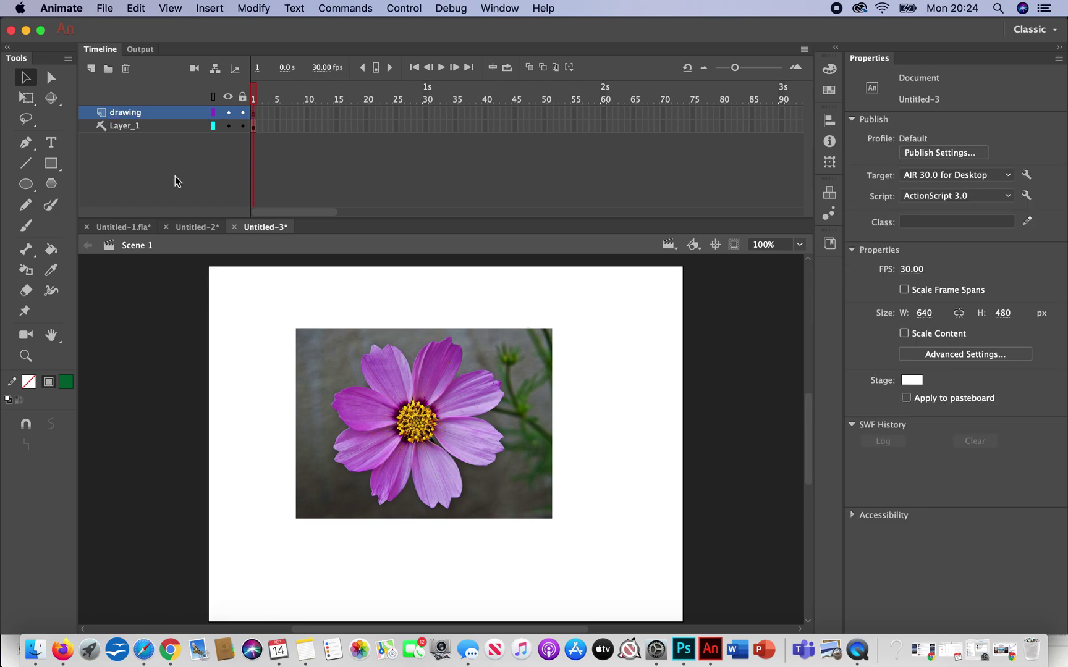
pyautogui.click(254, 113)
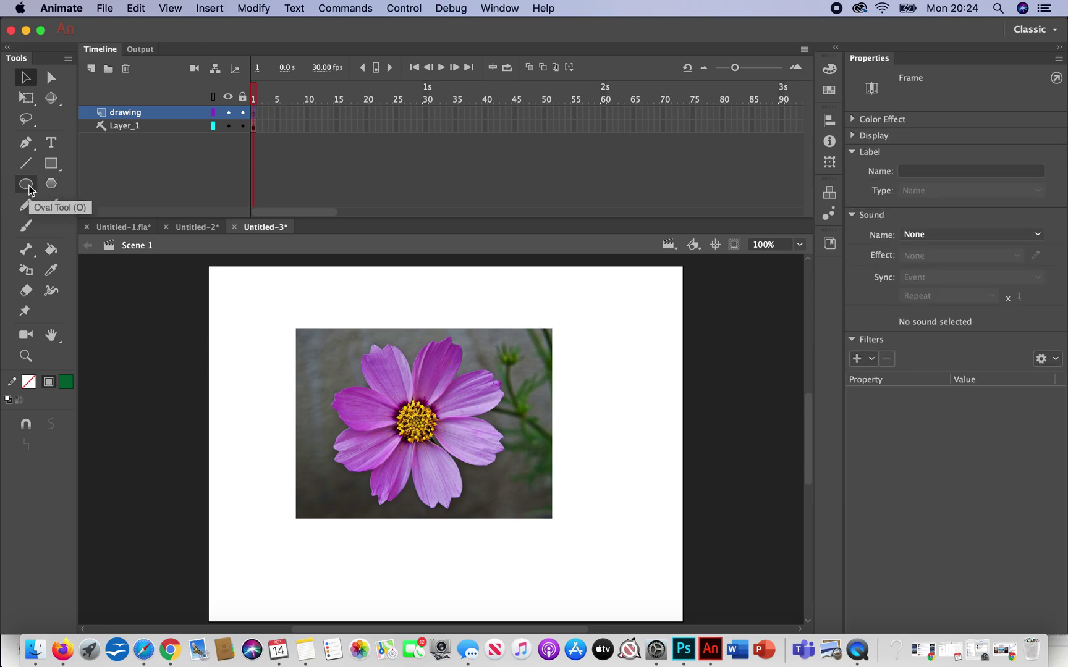
# Draw a 246 × 246 purple-filled circle over the flower and nudge it to centre.
pyautogui.click(28, 188)
pyautogui.click(67, 384)
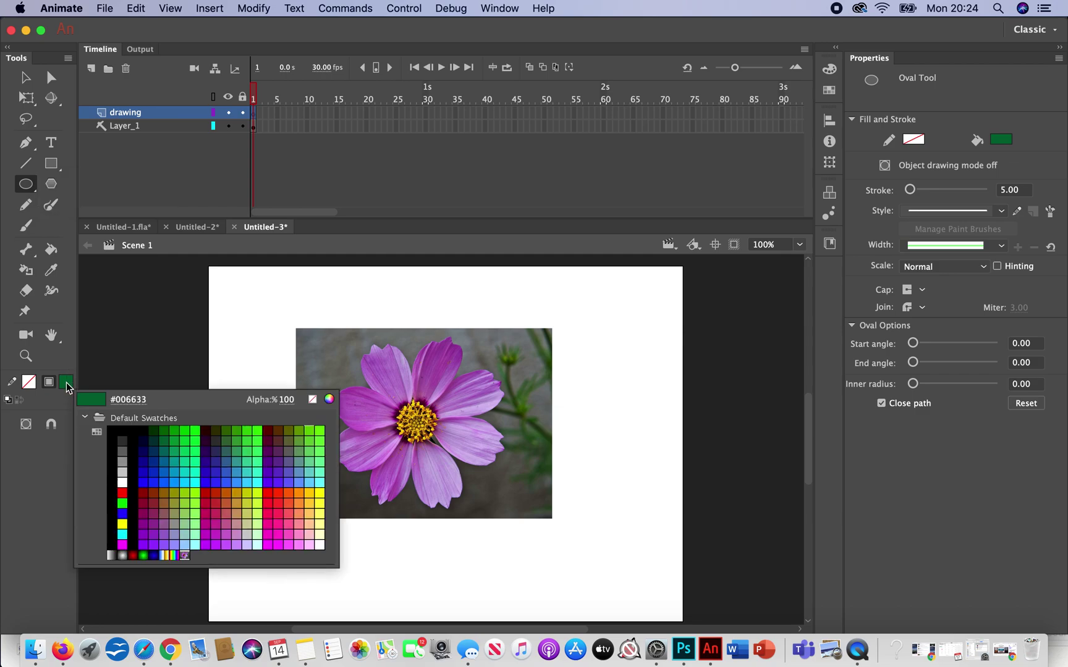
pyautogui.click(209, 529)
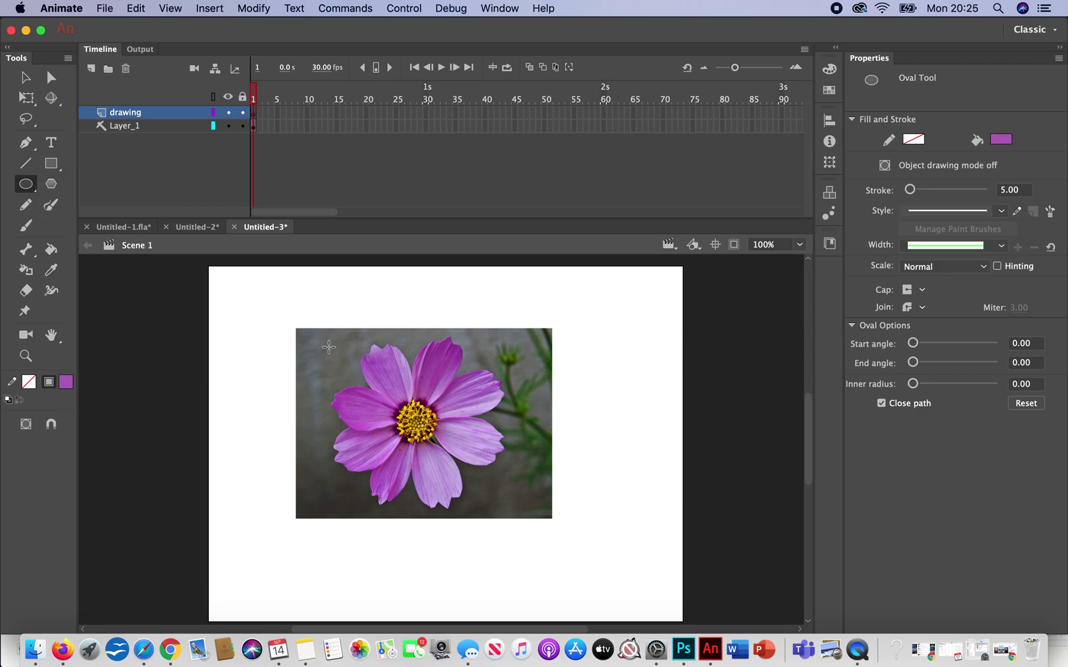
pyautogui.moveTo(327, 346); pyautogui.dragTo(496, 514)
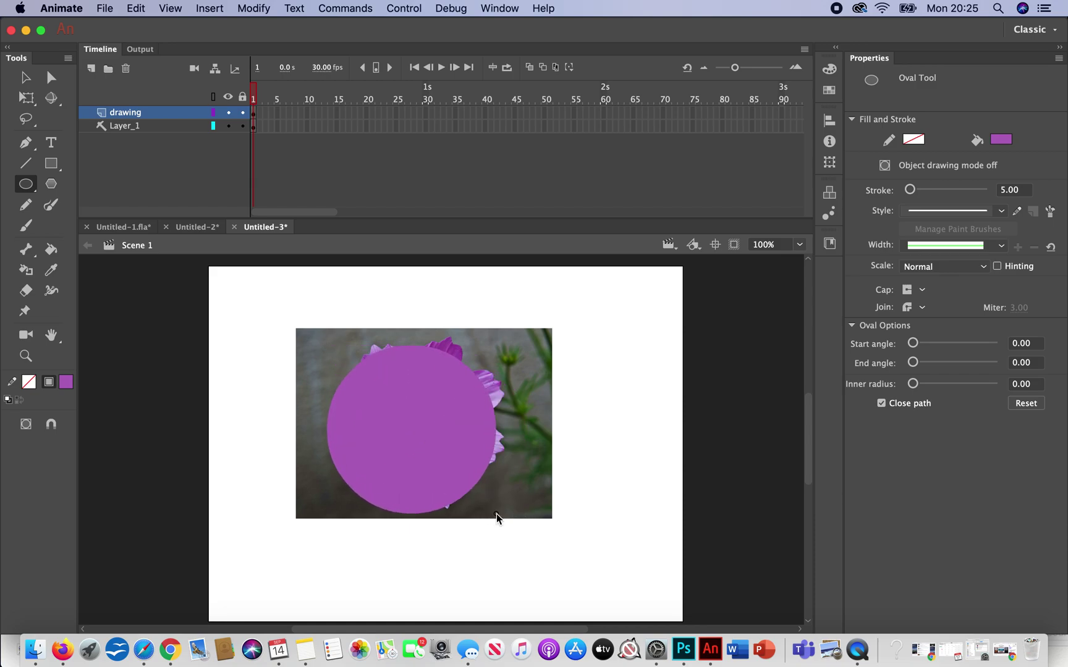
pyautogui.press('super+z')
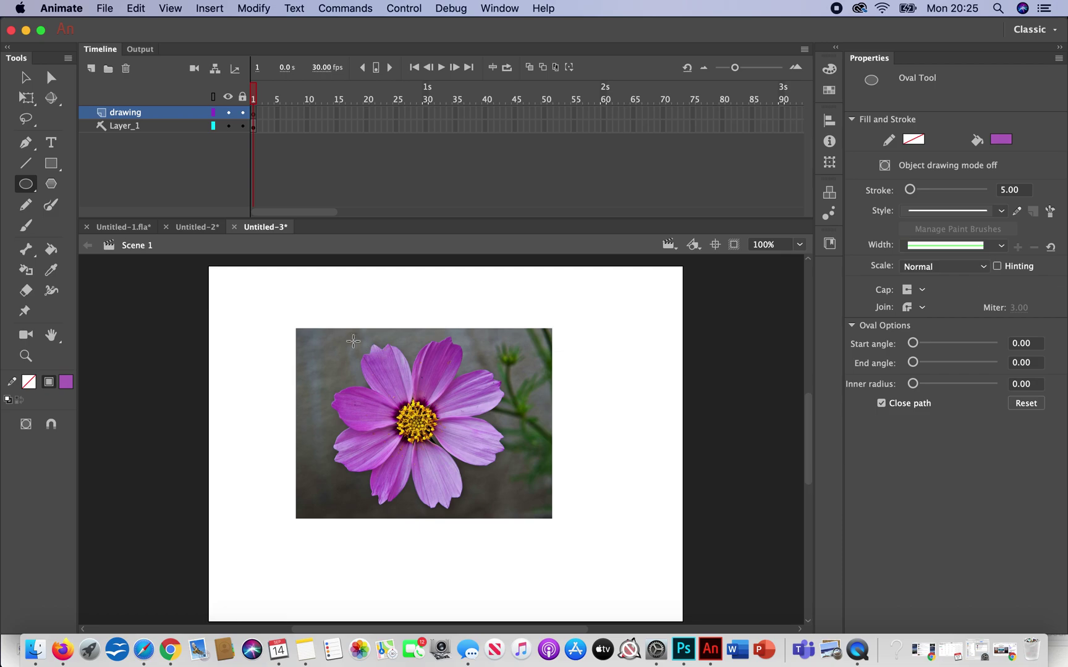
pyautogui.moveTo(334, 336); pyautogui.dragTo(516, 519)
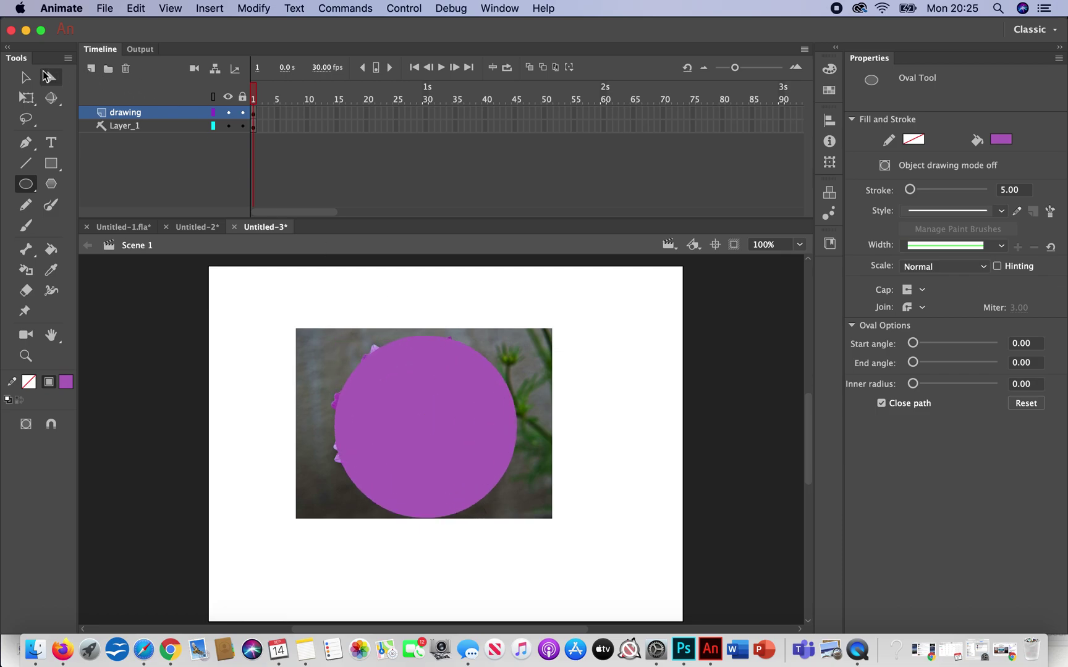
pyautogui.click(25, 77)
pyautogui.moveTo(460, 424); pyautogui.dragTo(453, 417)
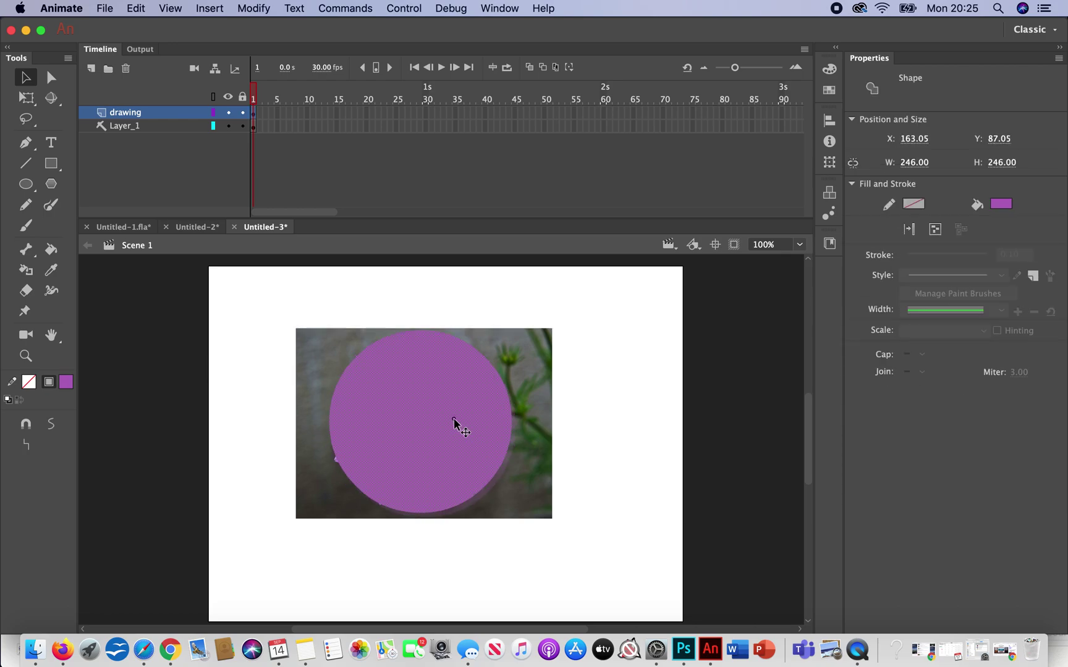
# At 200% zoom in outline view, bend the circle's top edge into two petal lobes.
pyautogui.click(214, 115)
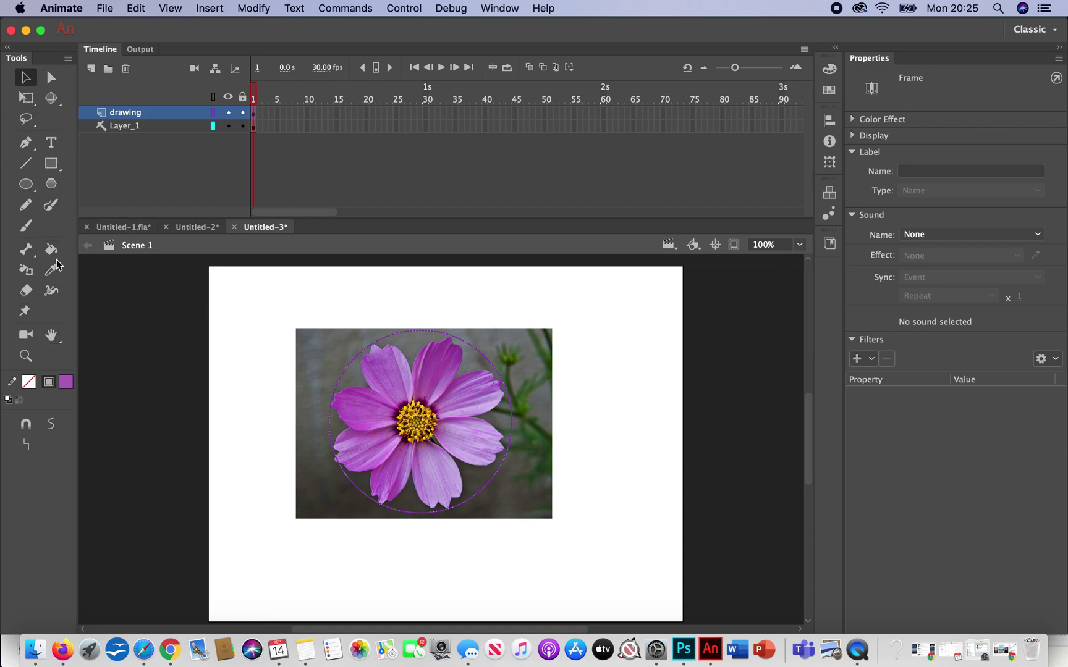
pyautogui.click(25, 356)
pyautogui.click(412, 425)
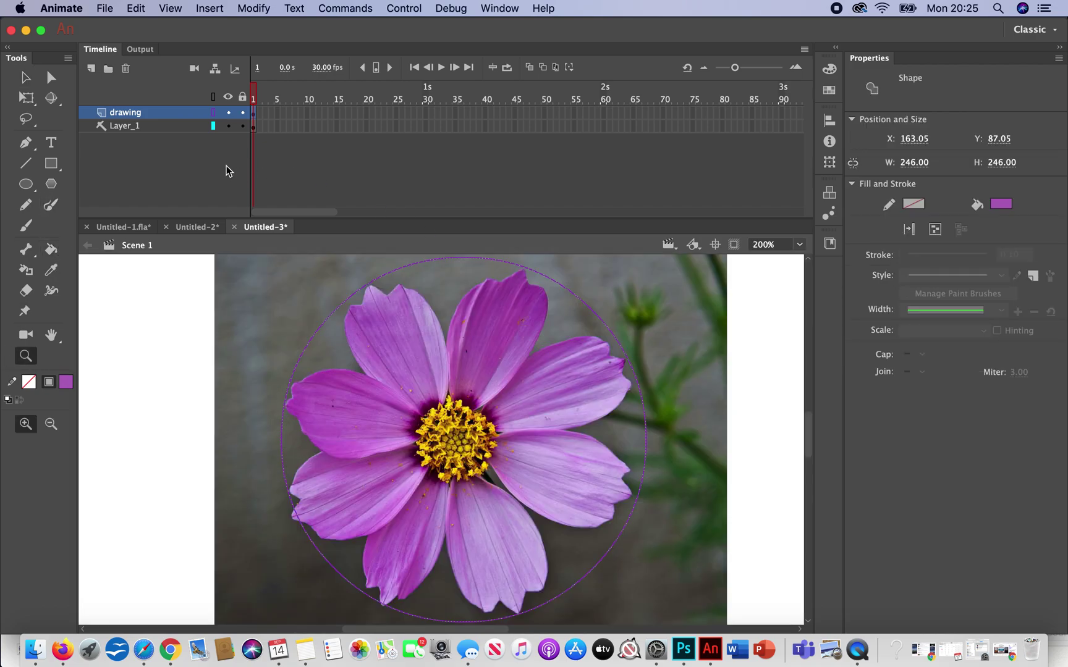
pyautogui.click(25, 76)
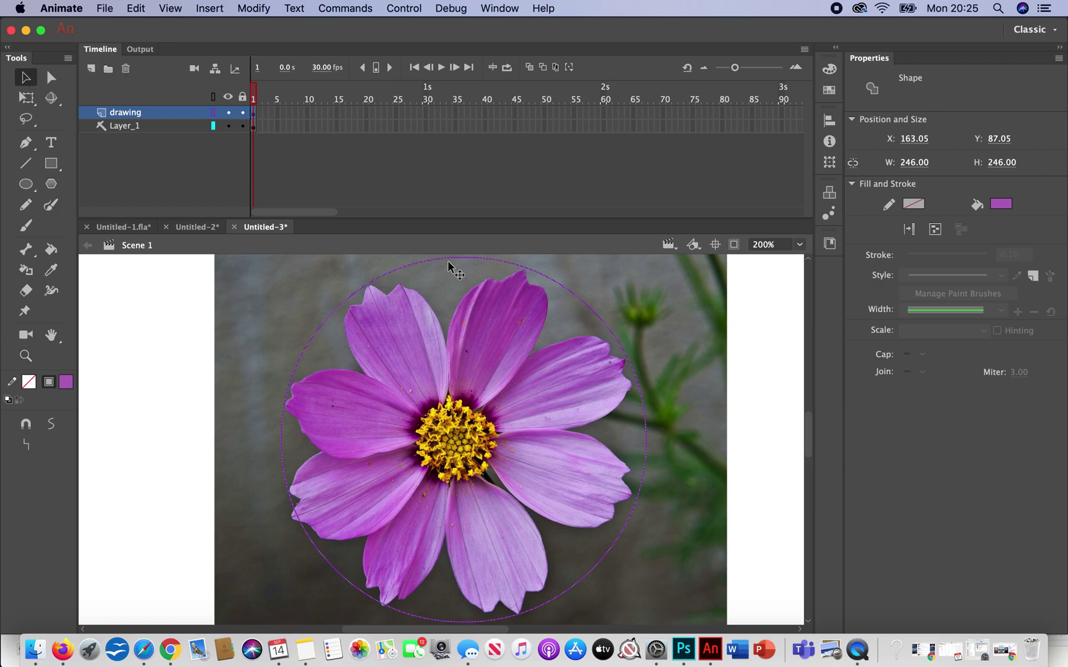
pyautogui.click(770, 312)
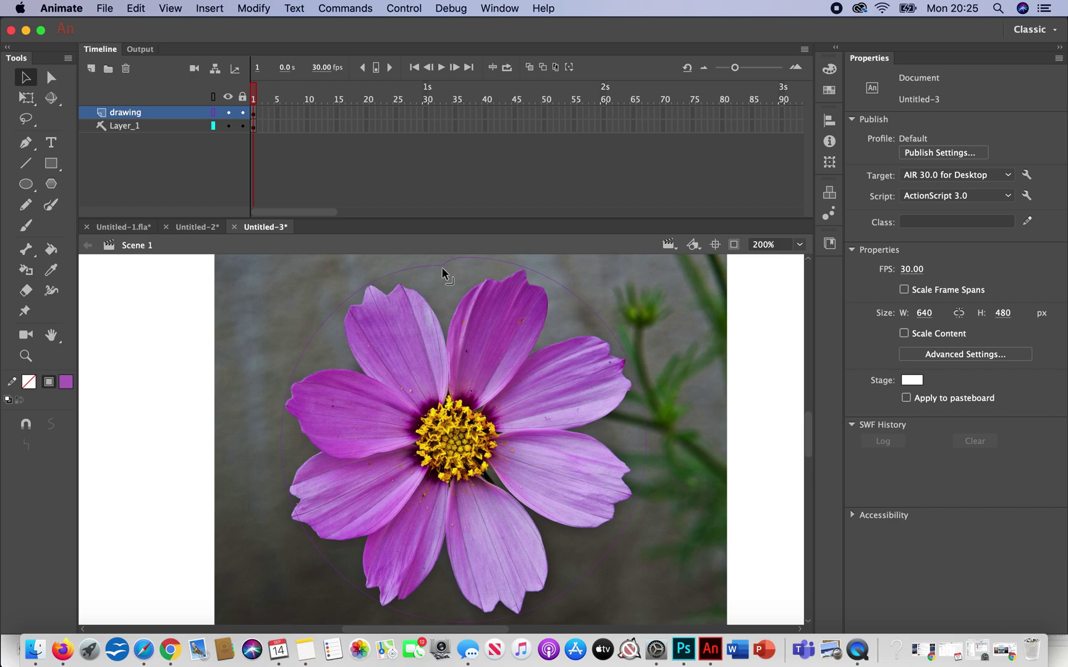
pyautogui.moveTo(445, 348); pyautogui.dragTo(446, 388)
pyautogui.moveTo(496, 272); pyautogui.dragTo(528, 292)
pyautogui.click(212, 115)
# Set the drawing layer's outline colour to black and show the layer as outlines.
pyautogui.rightClick(212, 117)
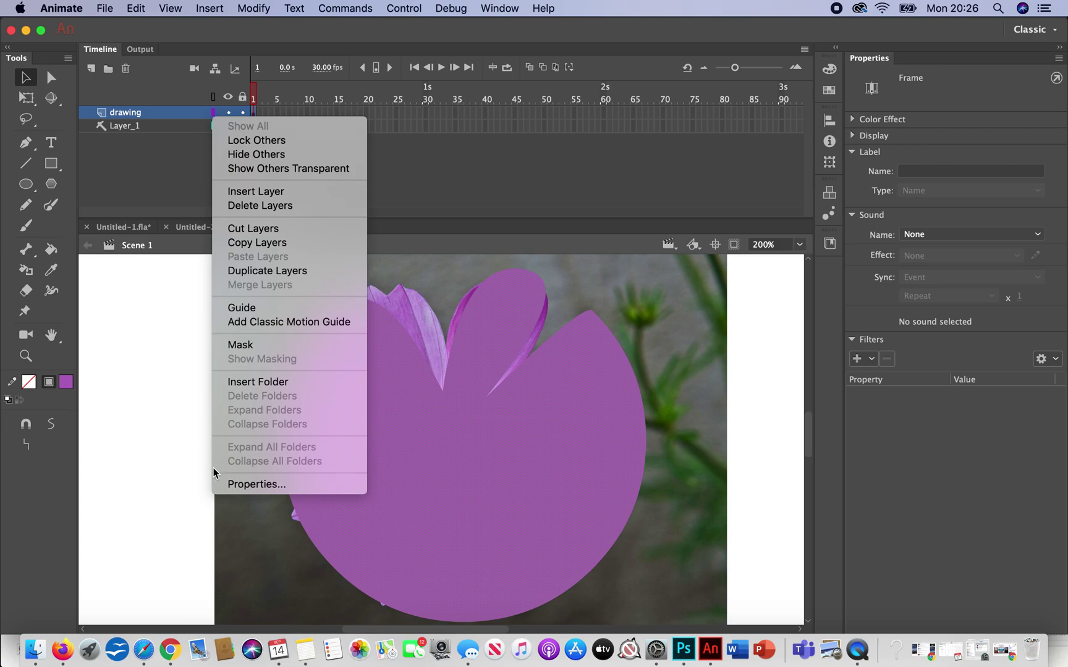
pyautogui.click(265, 485)
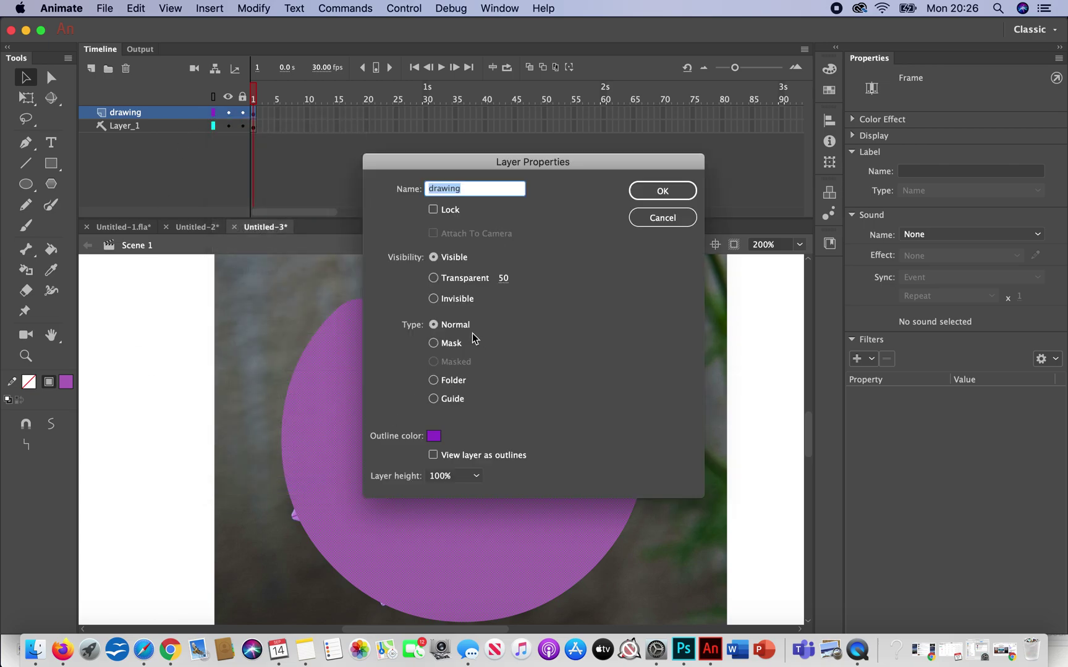
pyautogui.click(434, 436)
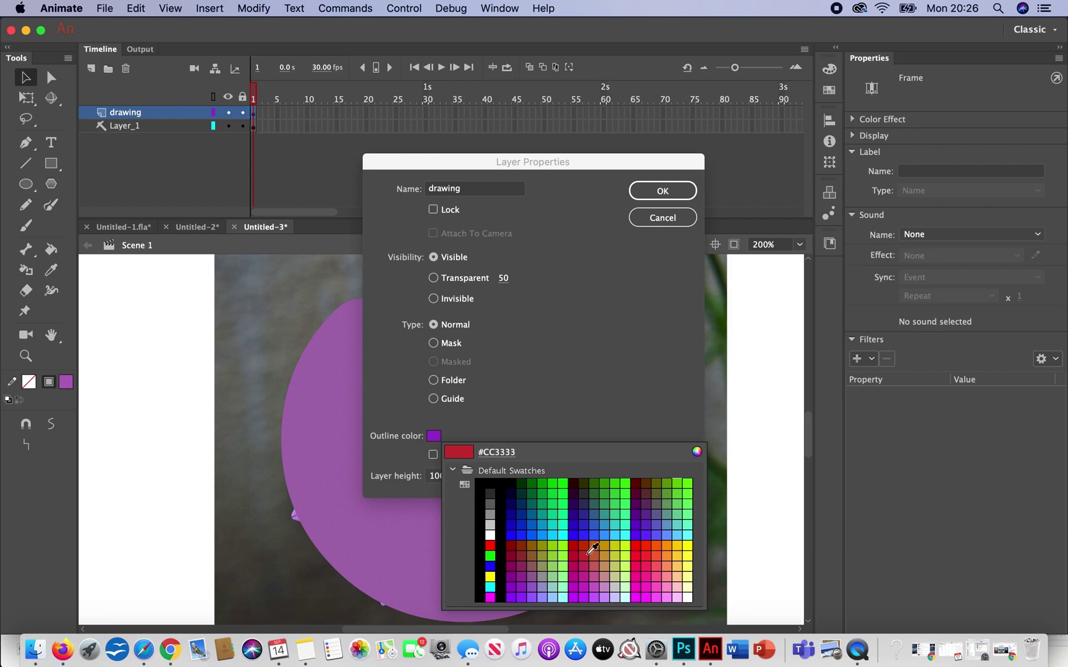
pyautogui.click(489, 488)
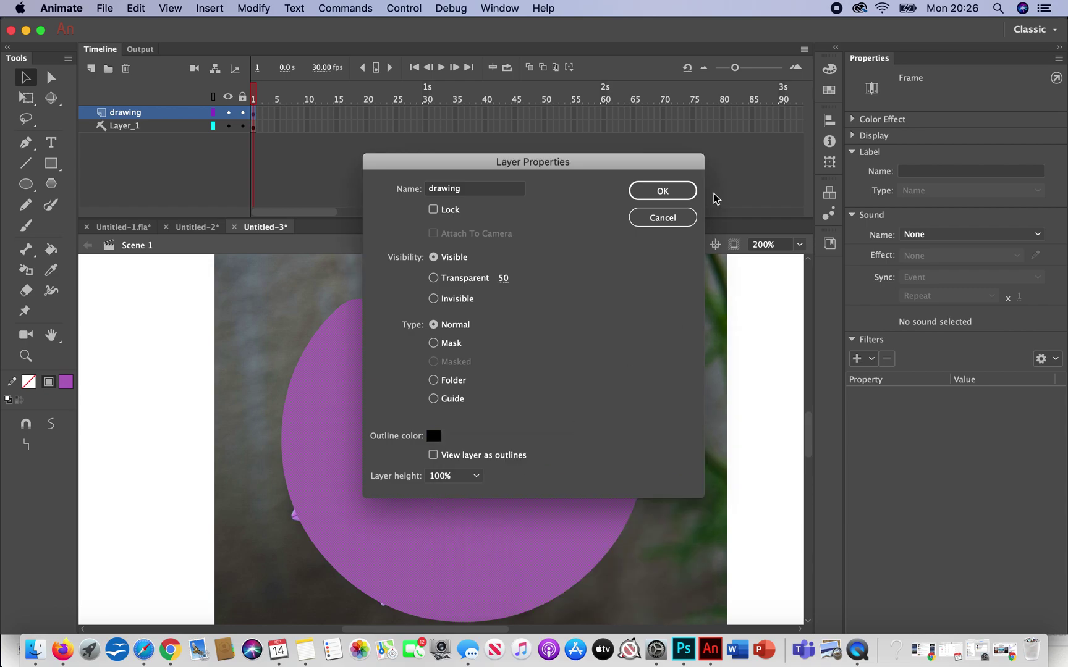
pyautogui.click(661, 191)
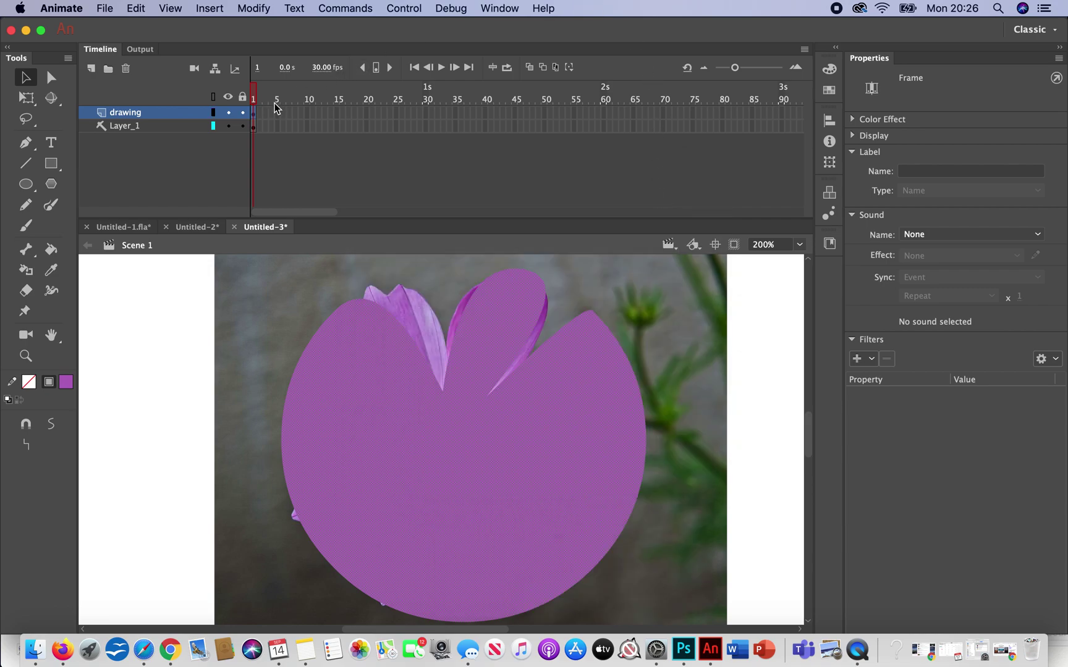
pyautogui.rightClick(216, 120)
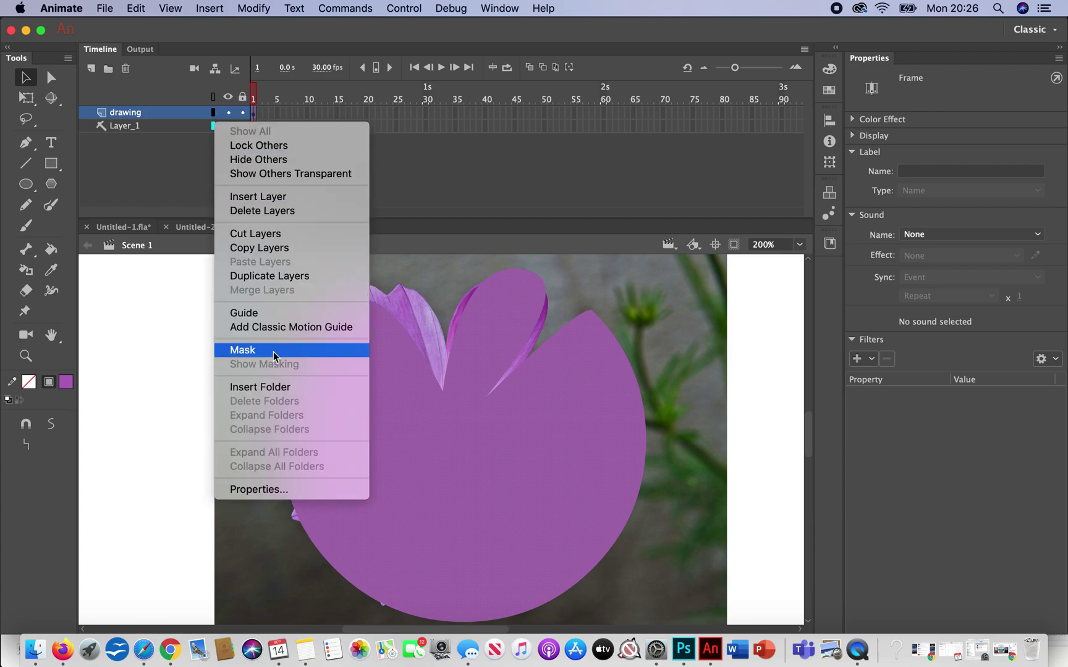
pyautogui.click(213, 112)
pyautogui.click(213, 113)
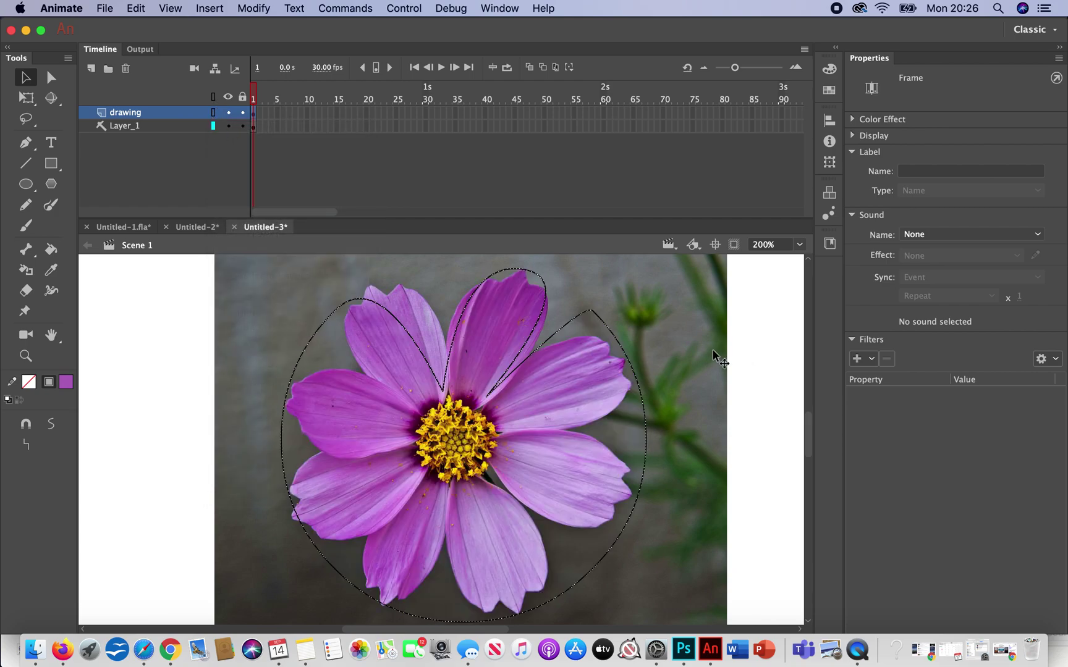
# Pull the outline's right, lower-right and bottom curves inward to form petal gaps.
pyautogui.click(688, 342)
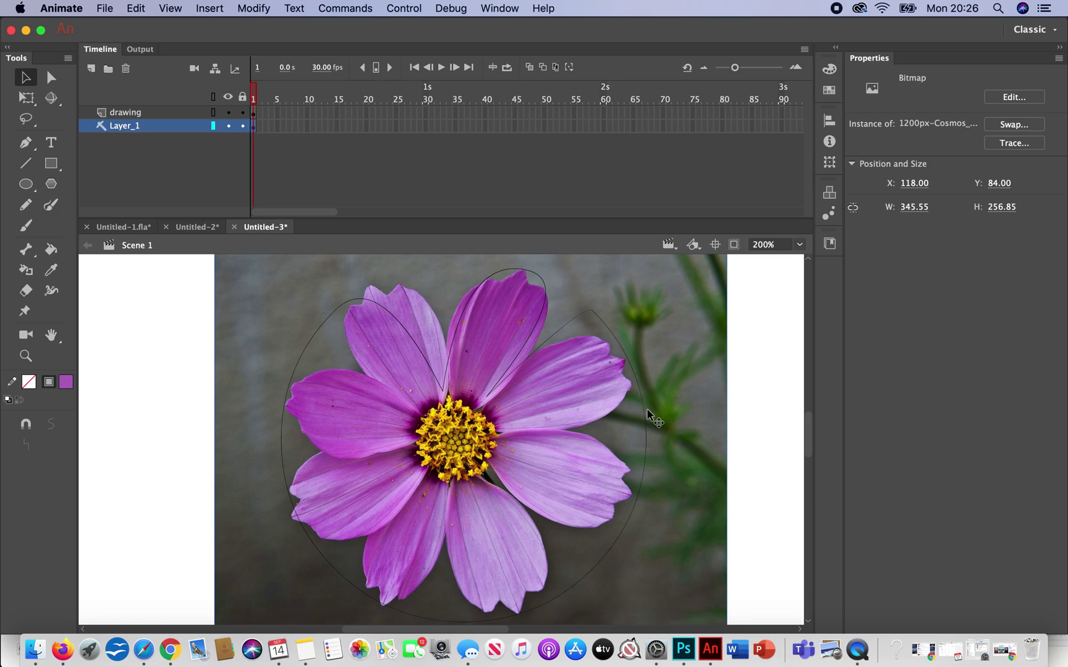
pyautogui.moveTo(644, 409)
pyautogui.mouseDown()
pyautogui.moveTo(578, 428)
pyautogui.moveTo(503, 428)
pyautogui.mouseUp()
pyautogui.moveTo(593, 567)
pyautogui.mouseDown()
pyautogui.moveTo(546, 539)
pyautogui.moveTo(488, 470)
pyautogui.mouseUp()
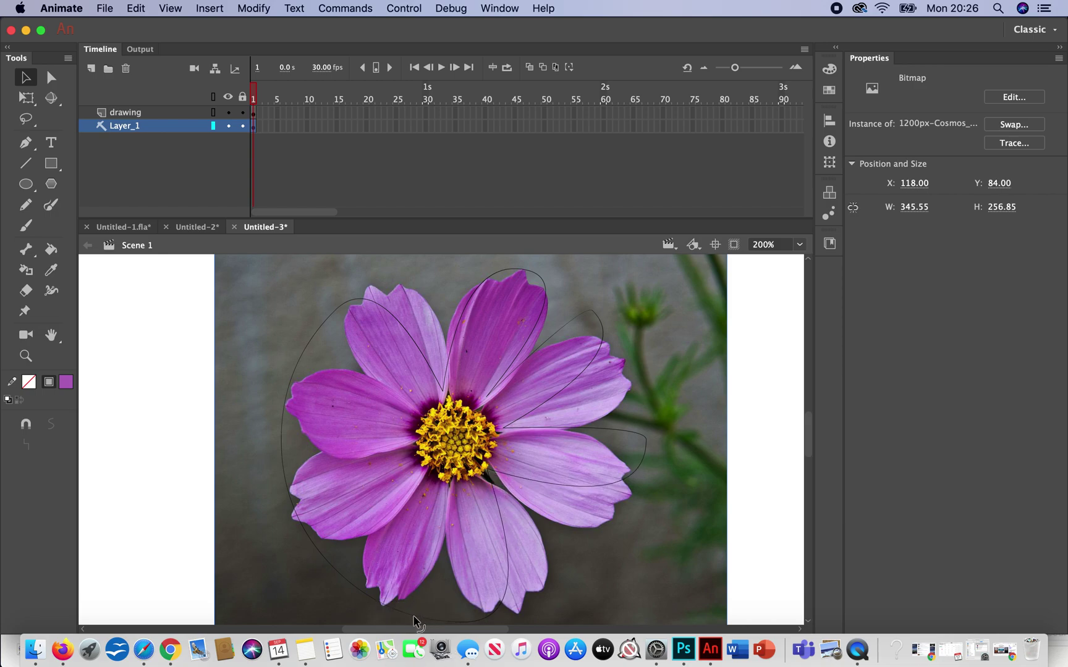
pyautogui.moveTo(416, 621); pyautogui.dragTo(452, 487)
pyautogui.moveTo(358, 574); pyautogui.dragTo(386, 615)
# Shape the lower-left and left petals, undoing an accidental move of the photo.
pyautogui.moveTo(333, 570); pyautogui.dragTo(411, 482)
pyautogui.moveTo(289, 460); pyautogui.dragTo(288, 513)
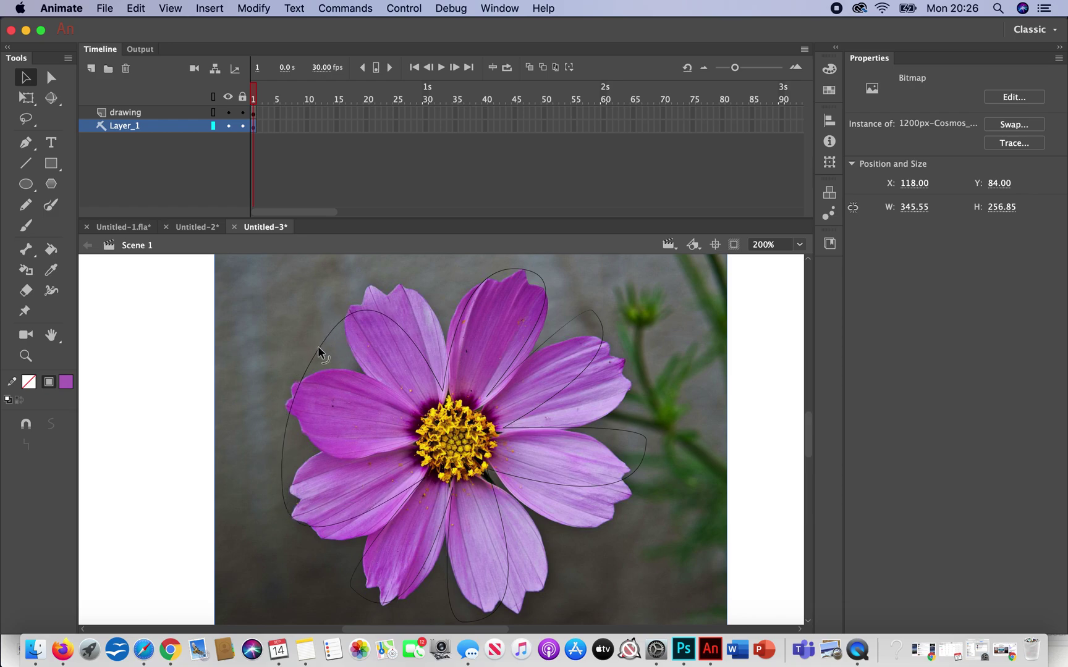
pyautogui.moveTo(317, 347); pyautogui.dragTo(293, 350)
pyautogui.moveTo(268, 434); pyautogui.dragTo(402, 446)
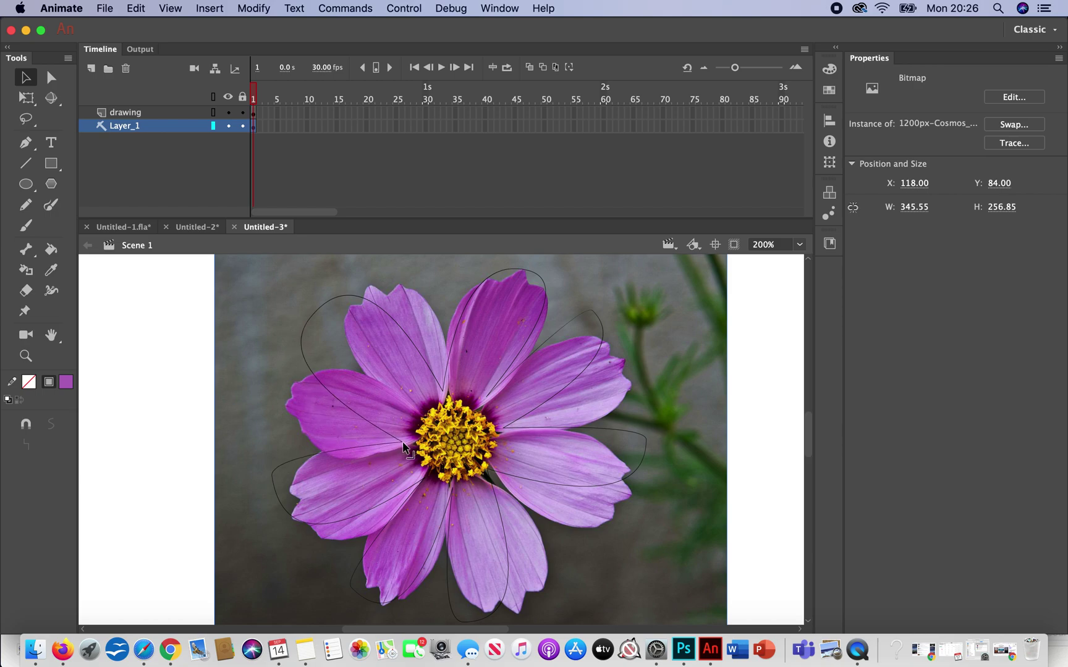
pyautogui.moveTo(306, 333); pyautogui.dragTo(288, 350)
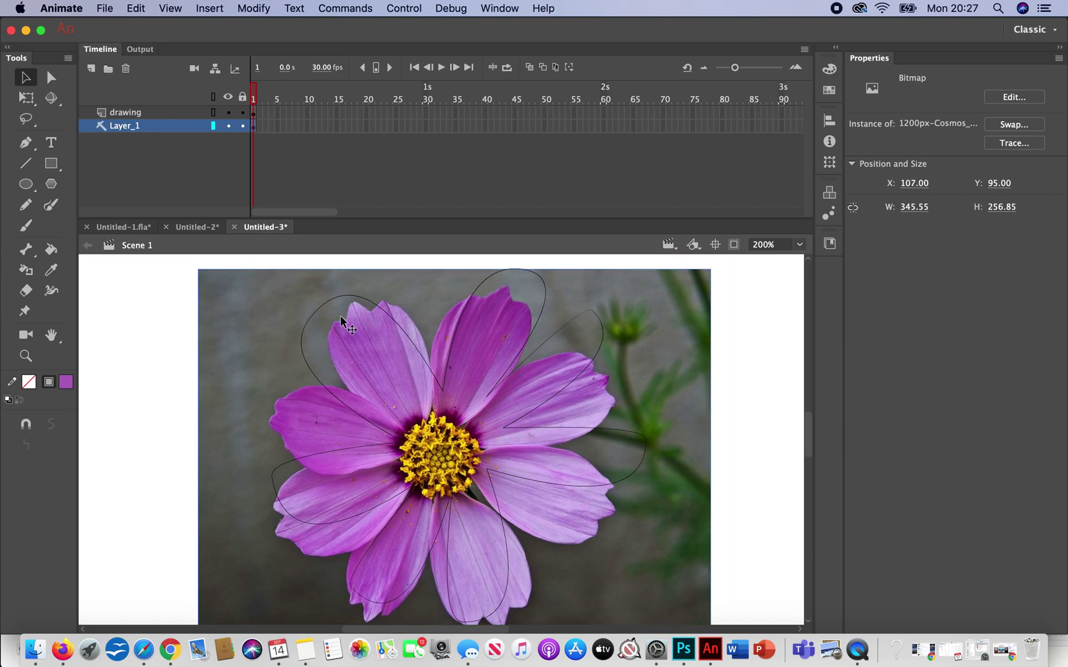
pyautogui.press('super+z')
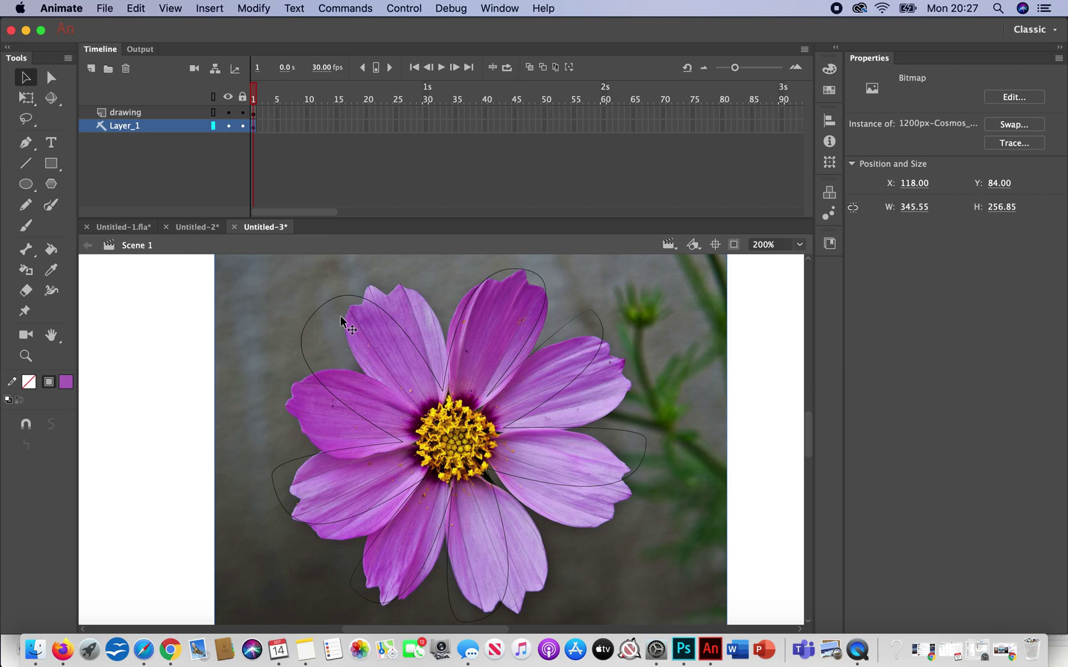
# Lock the flower photo layer and refine the left petal's corner and lower edge.
pyautogui.click(241, 127)
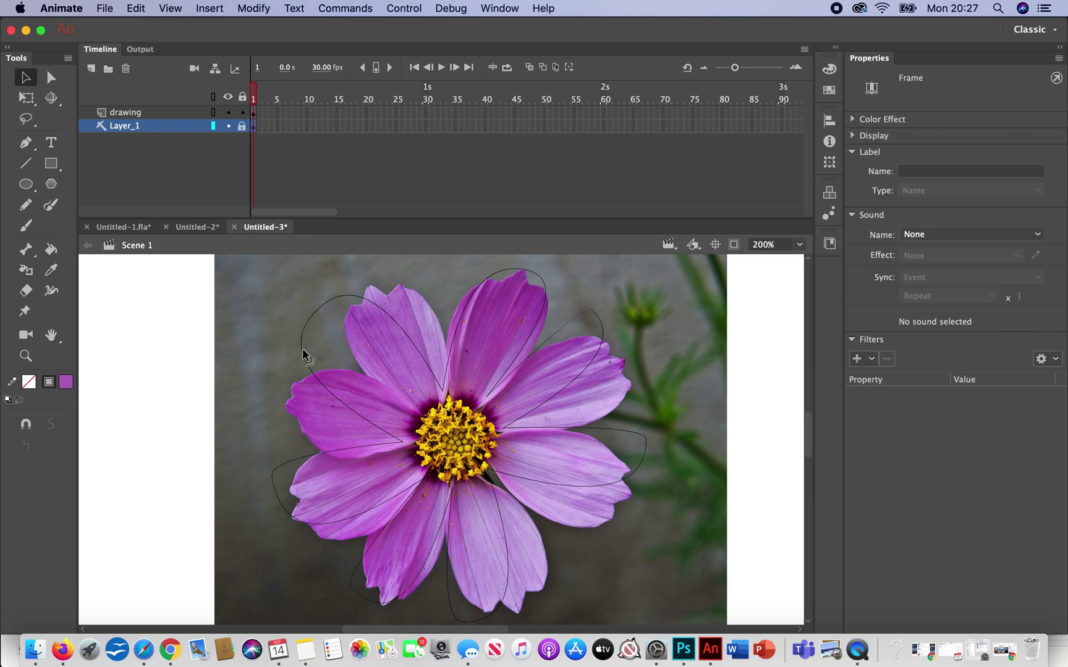
pyautogui.click(297, 370)
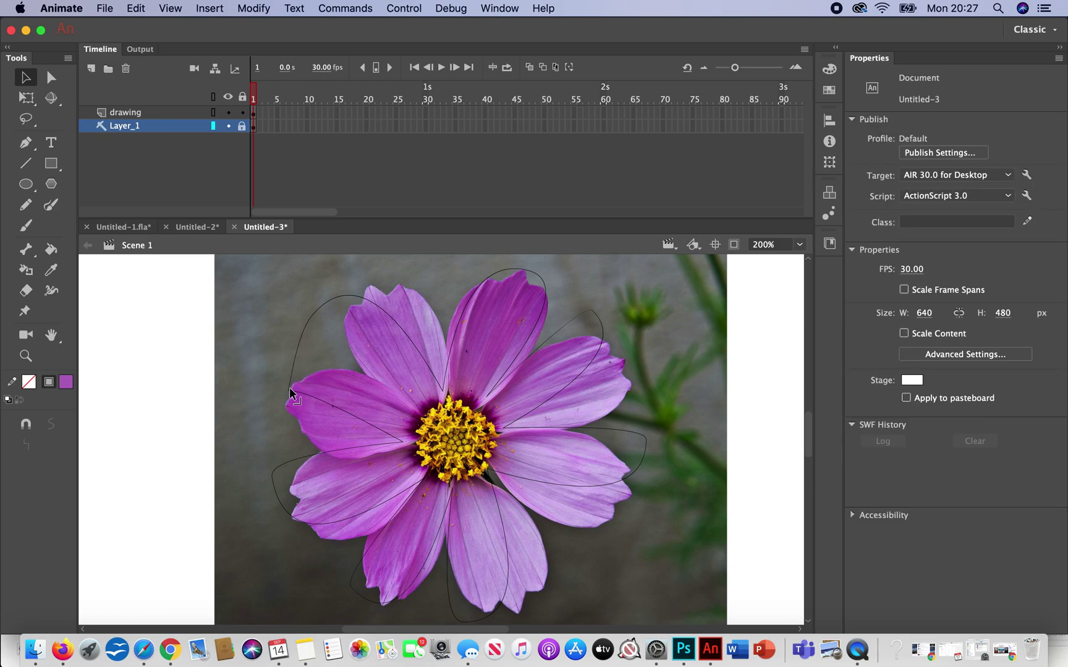
pyautogui.moveTo(294, 385); pyautogui.dragTo(295, 358)
pyautogui.moveTo(334, 395); pyautogui.dragTo(314, 445)
# Reshape the upper-left curves into the final upper-left petal, completing the ring.
pyautogui.moveTo(305, 344); pyautogui.dragTo(381, 402)
pyautogui.click(379, 357)
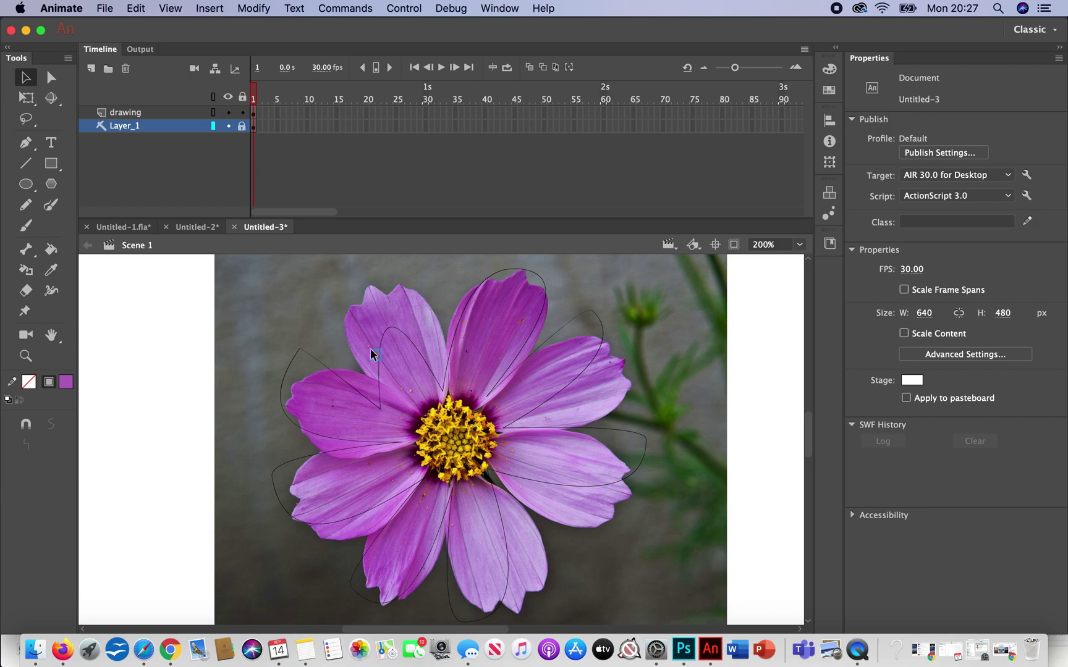
pyautogui.click(383, 368)
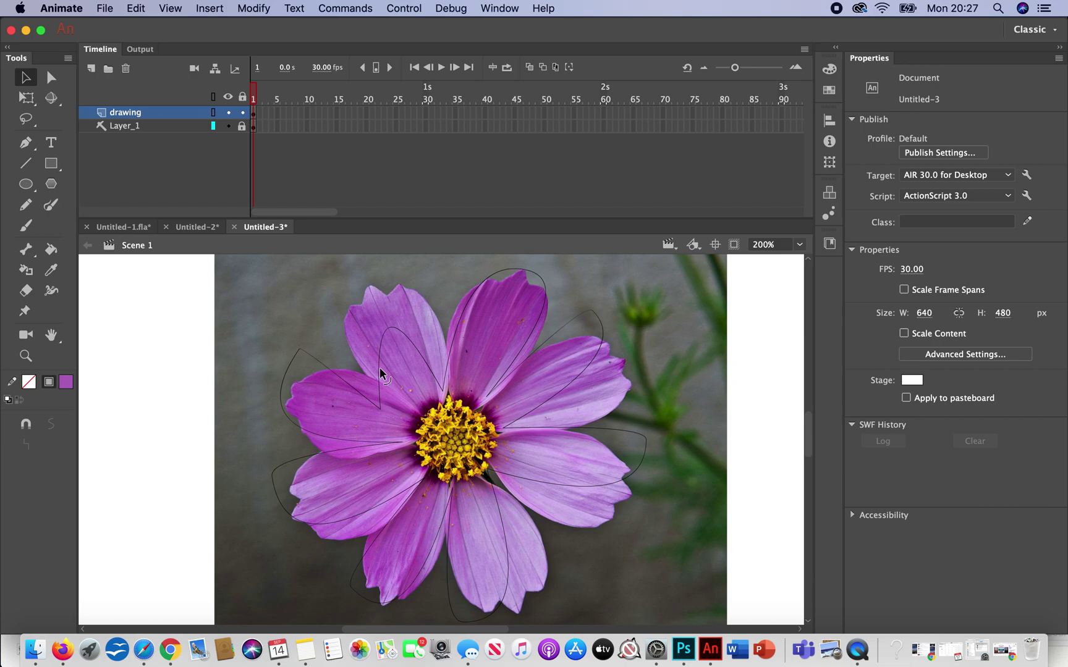
pyautogui.moveTo(380, 367); pyautogui.dragTo(364, 306)
pyautogui.moveTo(369, 305); pyautogui.dragTo(362, 295)
# Show the photo layer as outlines and the drawing layer filled, then round the upper-left petal.
pyautogui.click(214, 126)
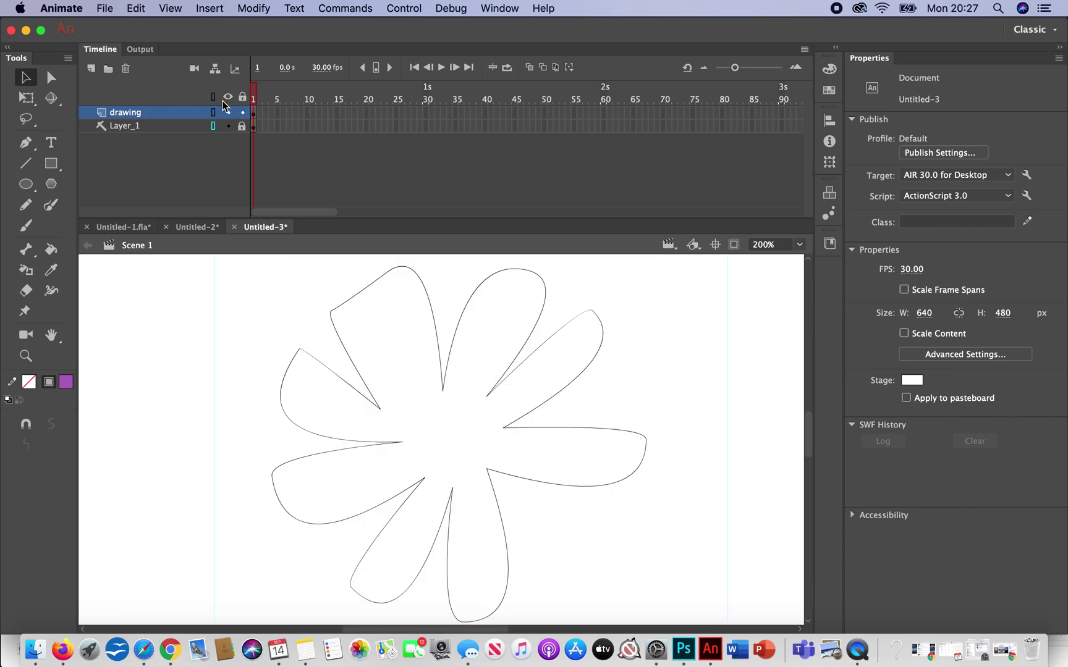
pyautogui.click(213, 112)
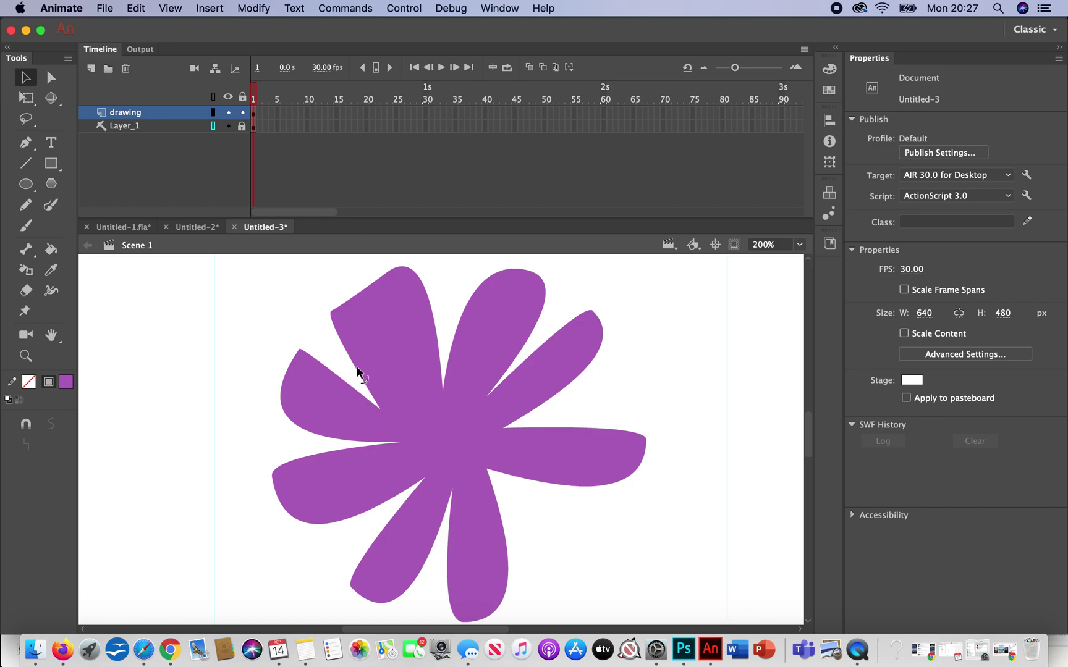
pyautogui.moveTo(357, 369); pyautogui.dragTo(377, 370)
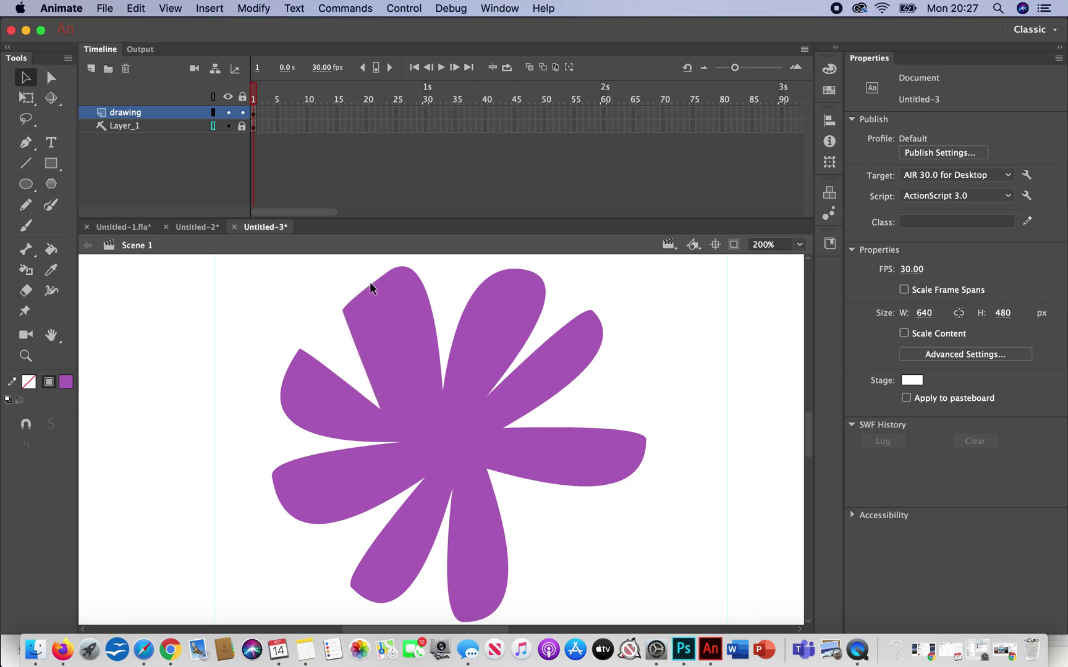
pyautogui.moveTo(367, 286); pyautogui.dragTo(344, 299)
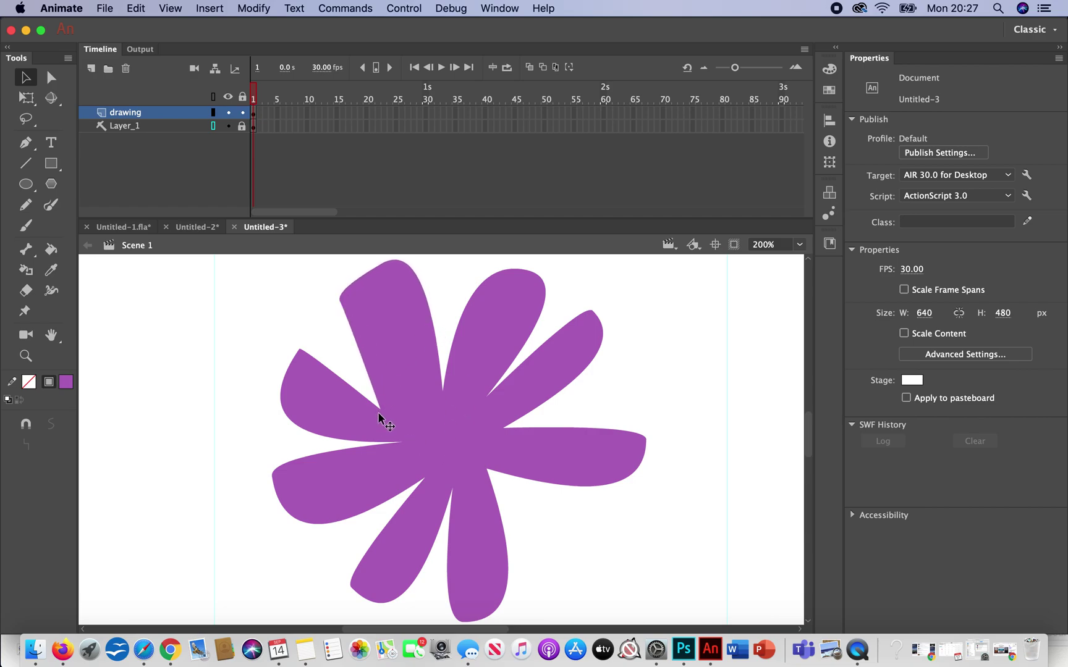
pyautogui.moveTo(381, 409); pyautogui.dragTo(410, 400)
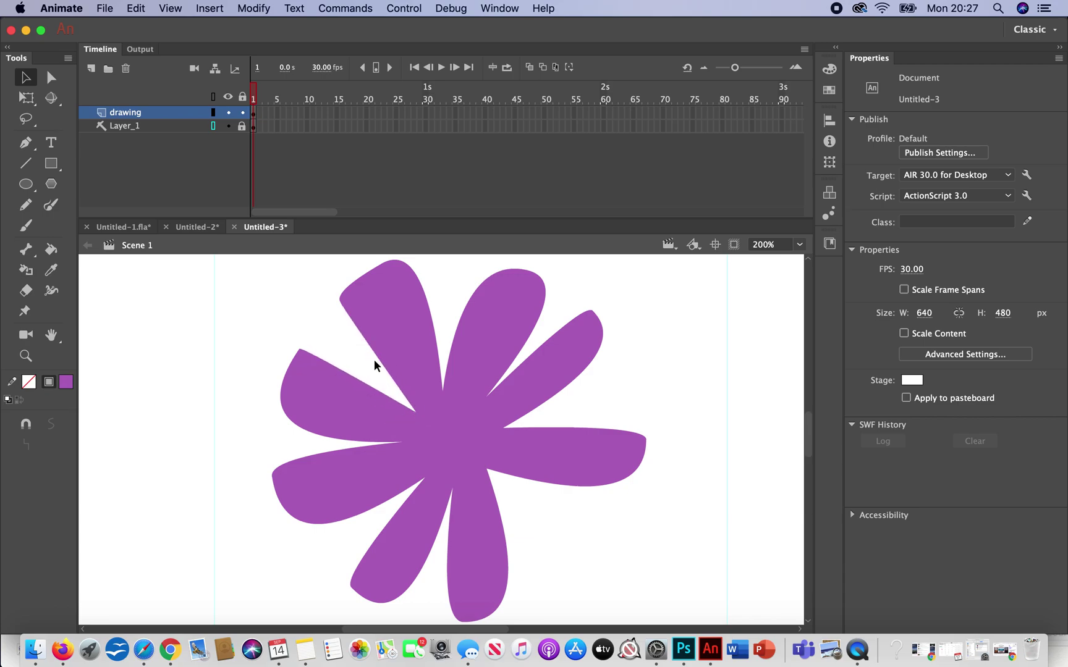
pyautogui.moveTo(374, 361); pyautogui.dragTo(369, 370)
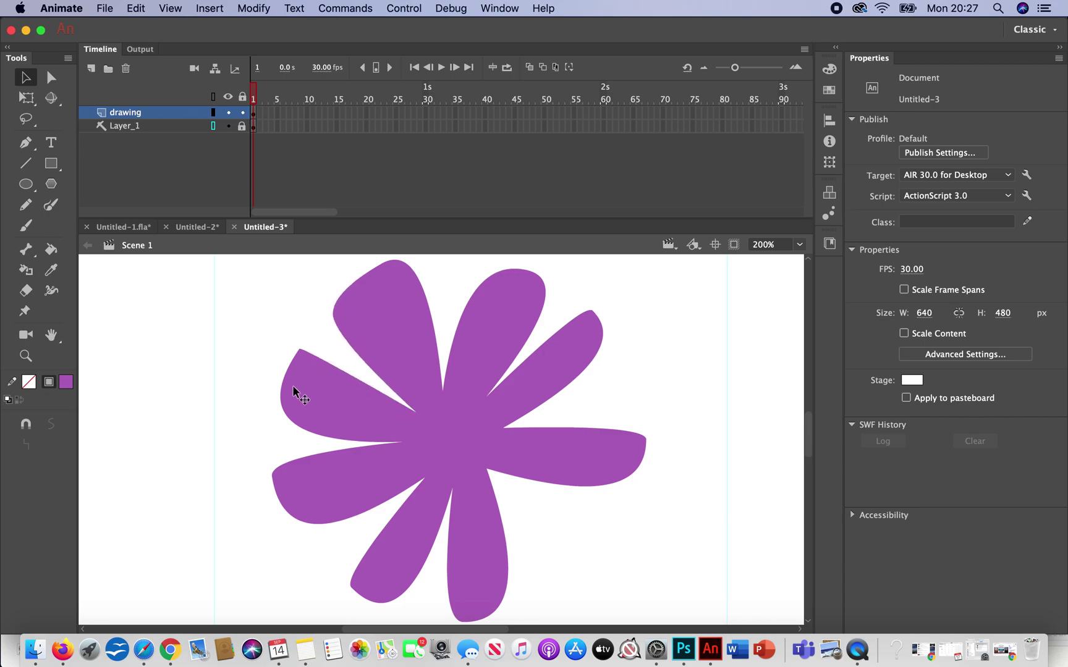
# Round out the left petal's upper edge and the bottom petal's tip, then deselect.
pyautogui.moveTo(284, 417); pyautogui.dragTo(281, 410)
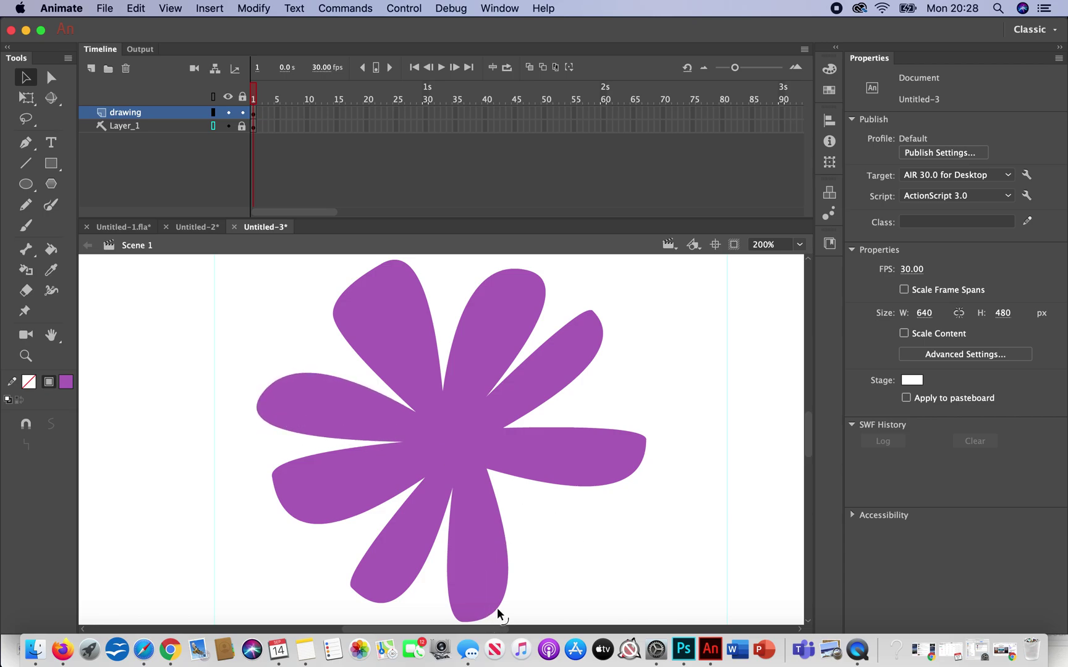
pyautogui.moveTo(493, 609); pyautogui.dragTo(512, 593)
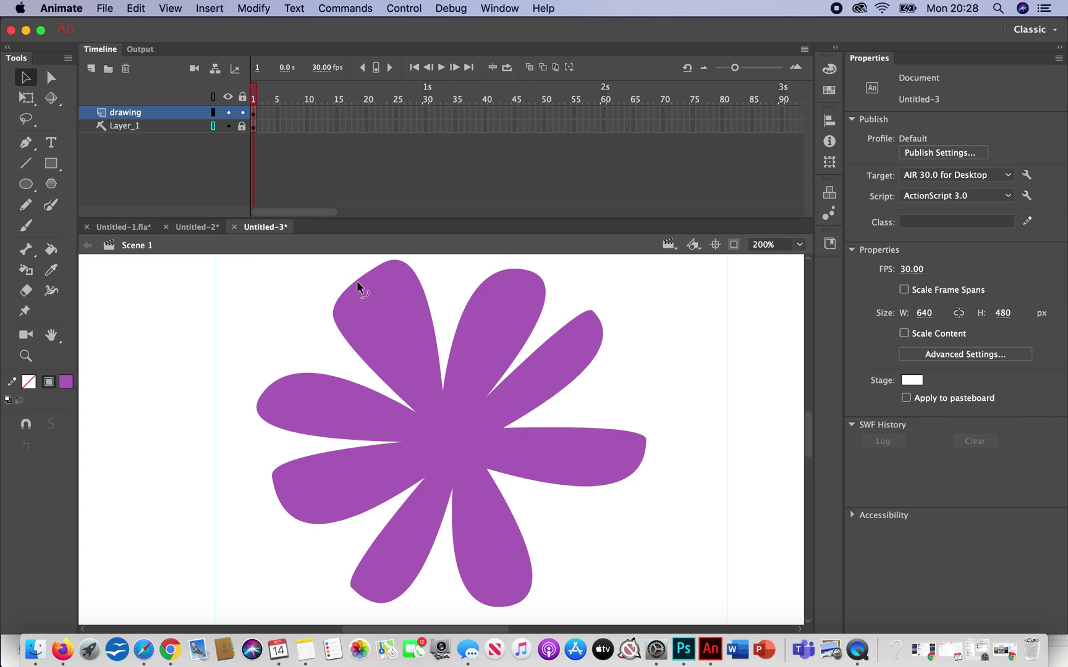
pyautogui.moveTo(353, 281); pyautogui.dragTo(350, 279)
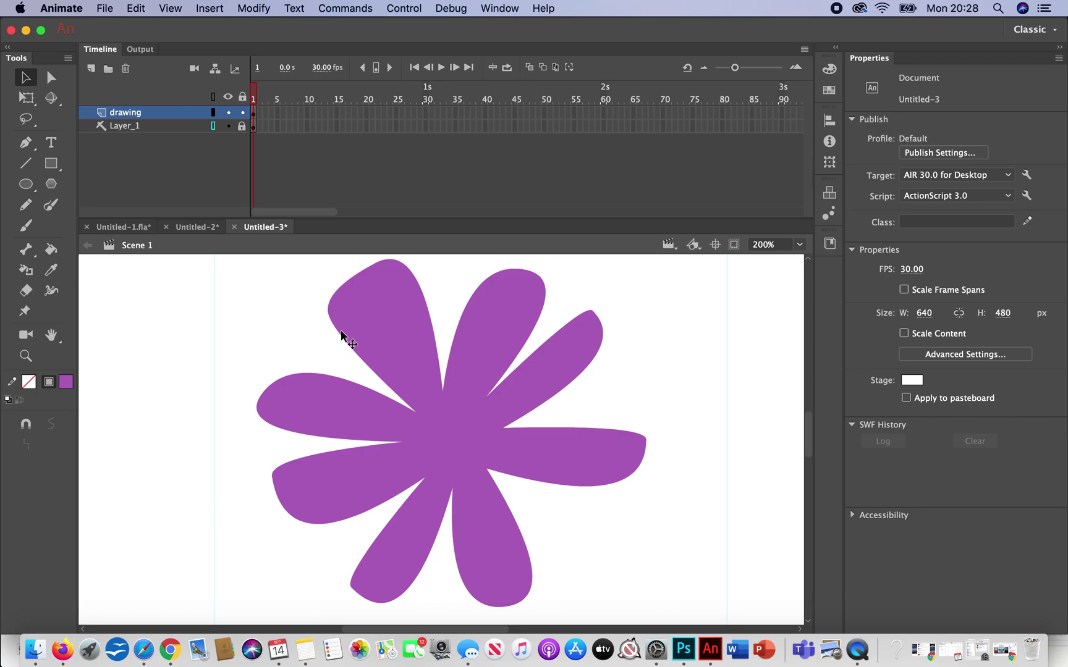
pyautogui.moveTo(341, 325); pyautogui.dragTo(355, 331)
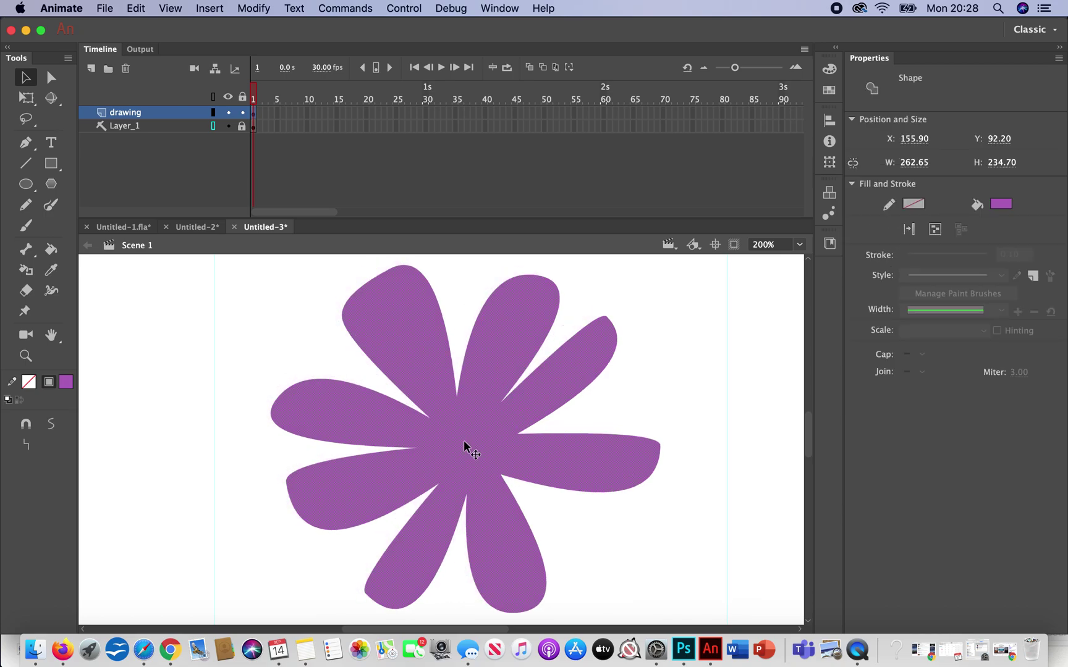
pyautogui.moveTo(464, 440); pyautogui.dragTo(448, 432)
pyautogui.click(636, 536)
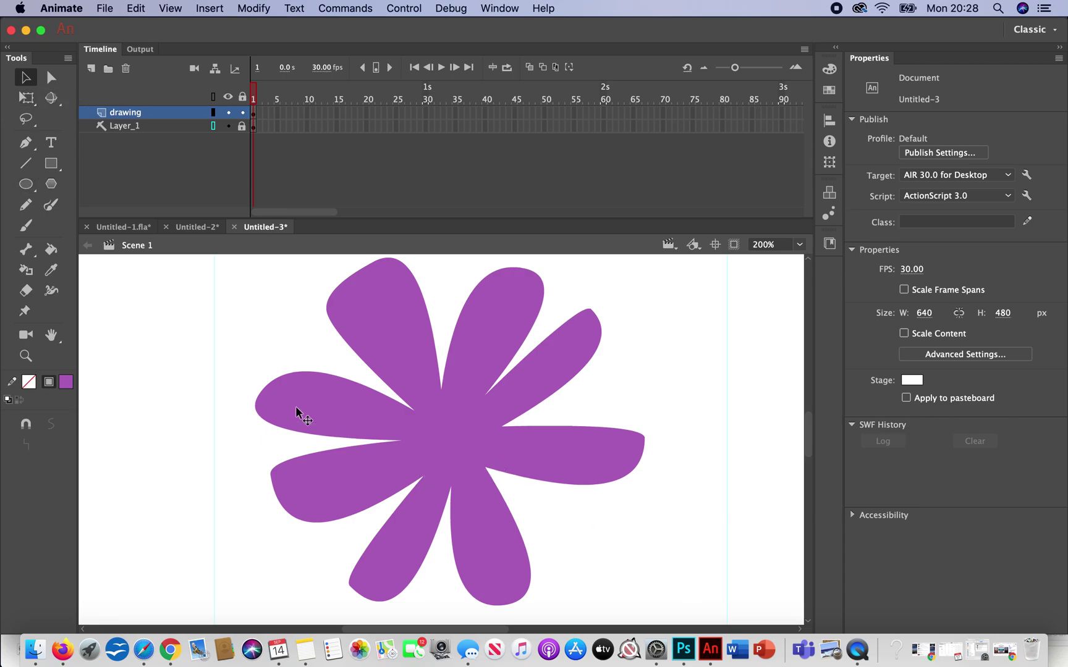
# Select the lower petal by tracing a straight-edged polygon lasso outline around it.
pyautogui.click(26, 119)
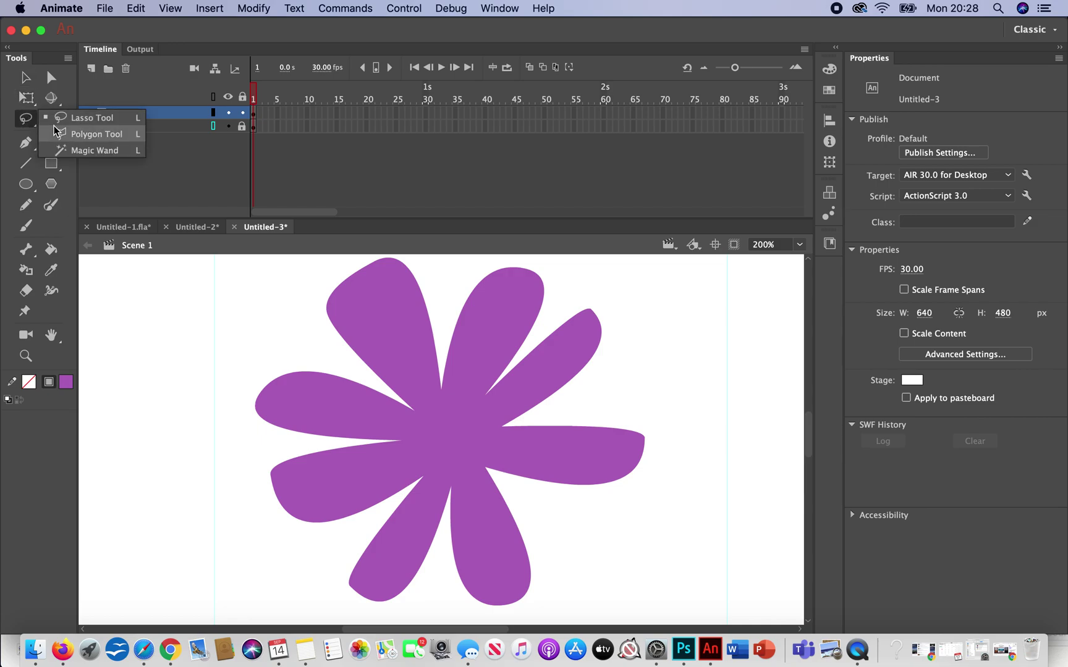
pyautogui.click(61, 133)
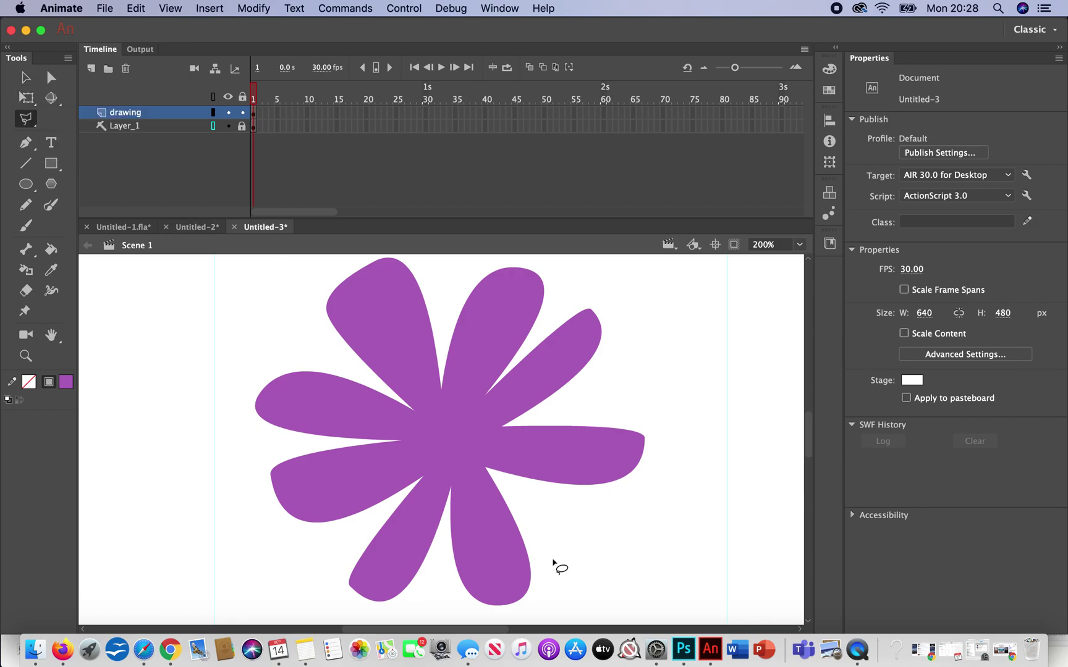
pyautogui.click(453, 488)
pyautogui.click(460, 463)
pyautogui.click(470, 459)
pyautogui.click(500, 475)
pyautogui.click(582, 612)
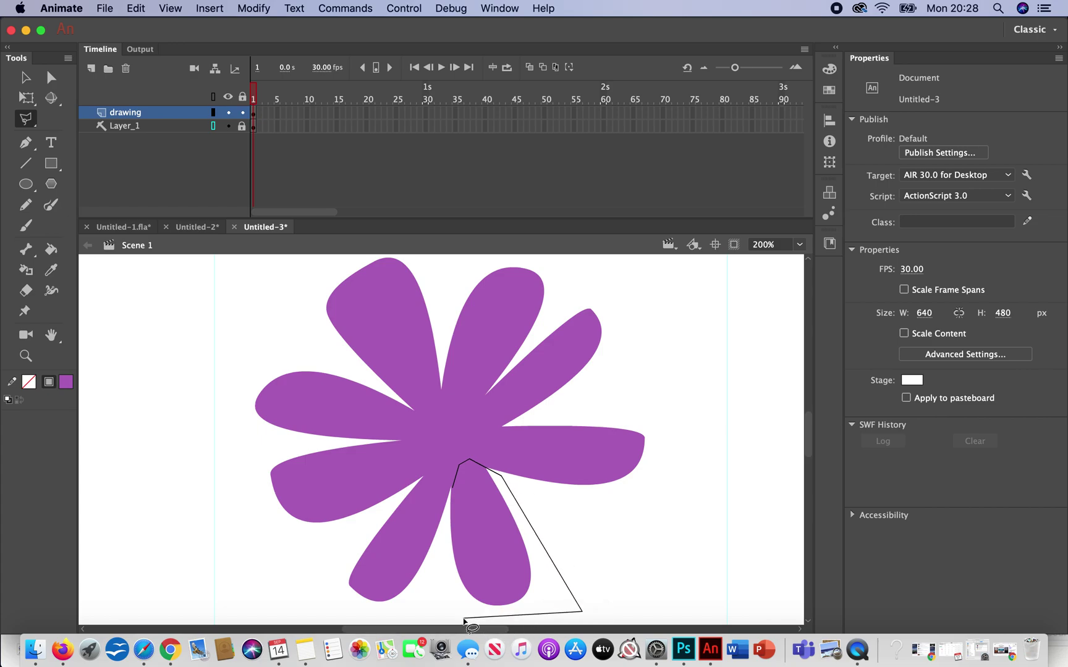
pyautogui.click(462, 618)
pyautogui.click(439, 545)
pyautogui.doubleClick(456, 490)
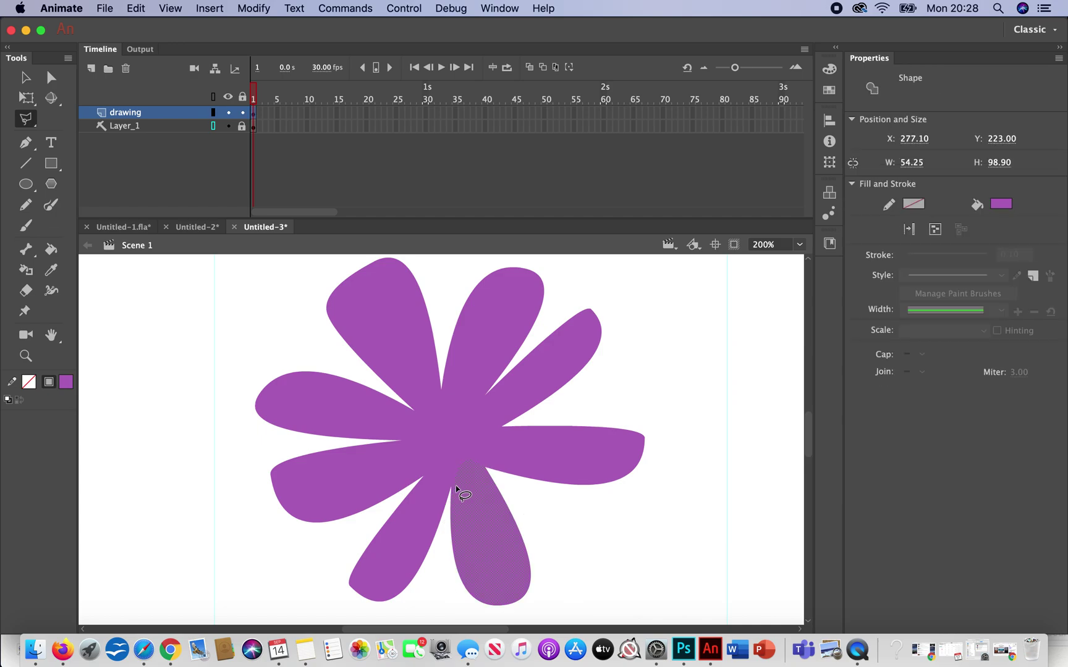
# Pull the petal out, rotate it clockwise, and set it into the flower's lower right.
pyautogui.click(26, 76)
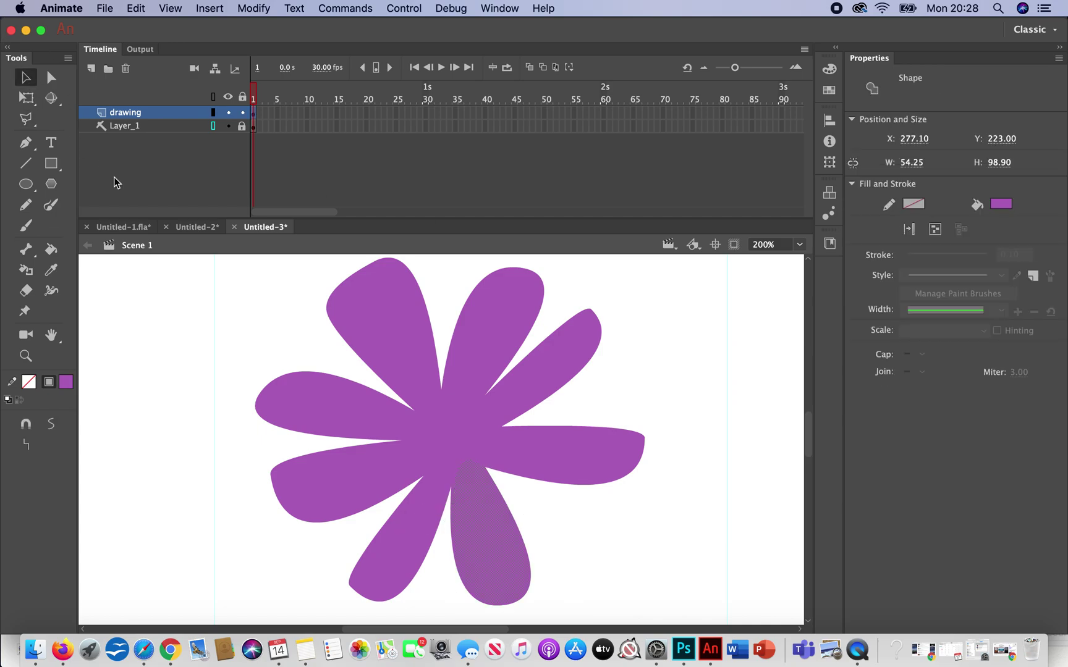
pyautogui.moveTo(522, 584); pyautogui.dragTo(733, 589)
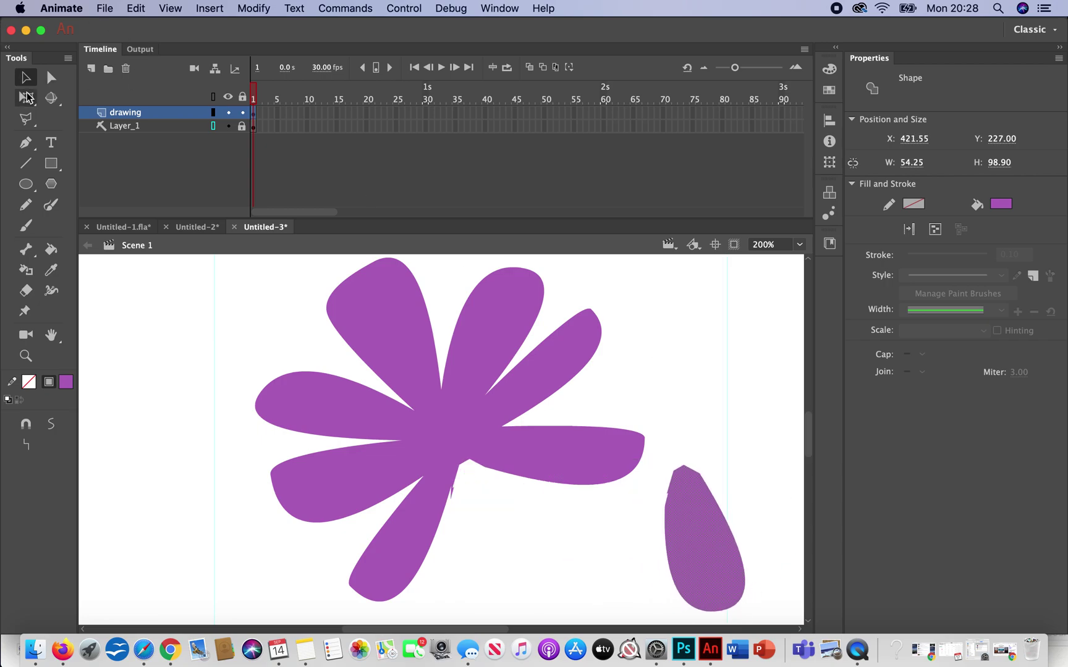
pyautogui.click(26, 98)
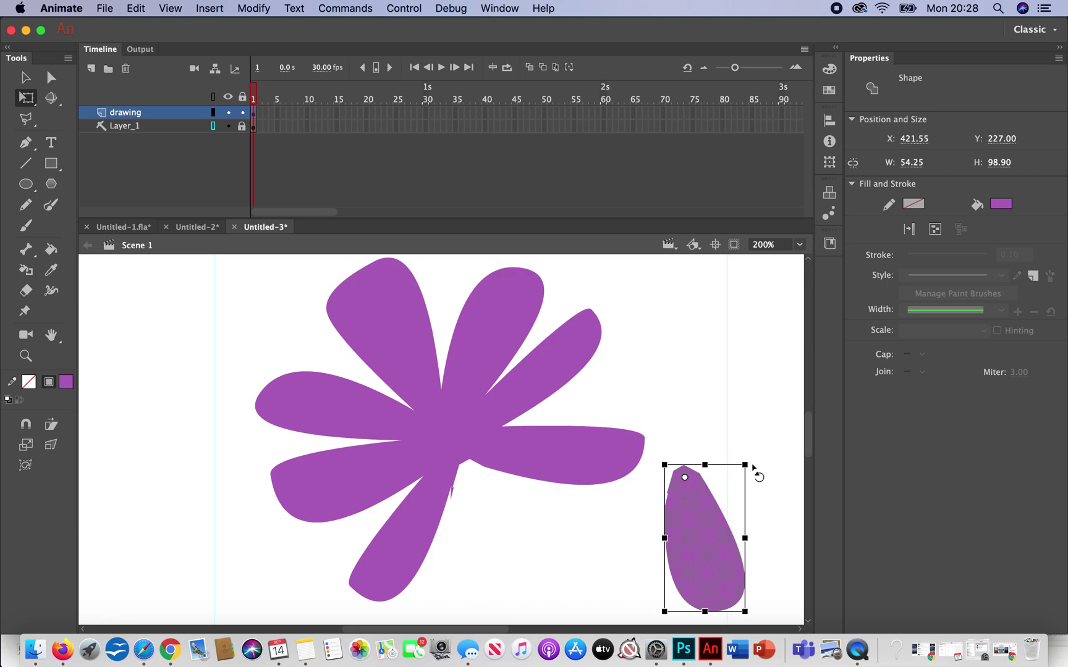
pyautogui.moveTo(752, 468); pyautogui.dragTo(737, 445)
pyautogui.click(26, 77)
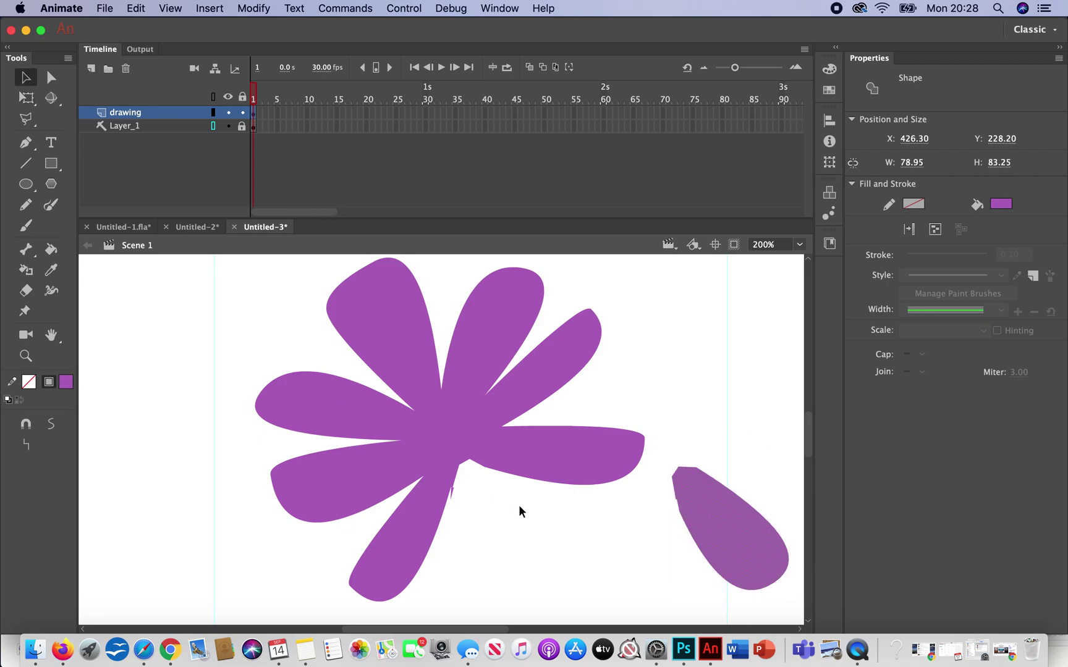
pyautogui.moveTo(736, 534); pyautogui.dragTo(520, 520)
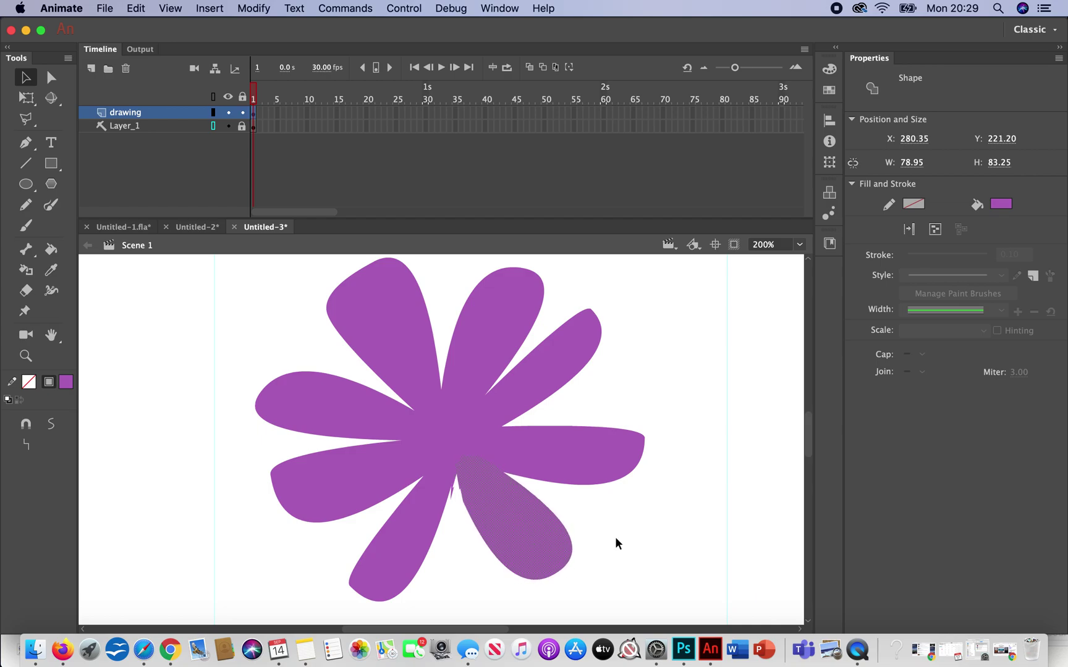
pyautogui.click(655, 493)
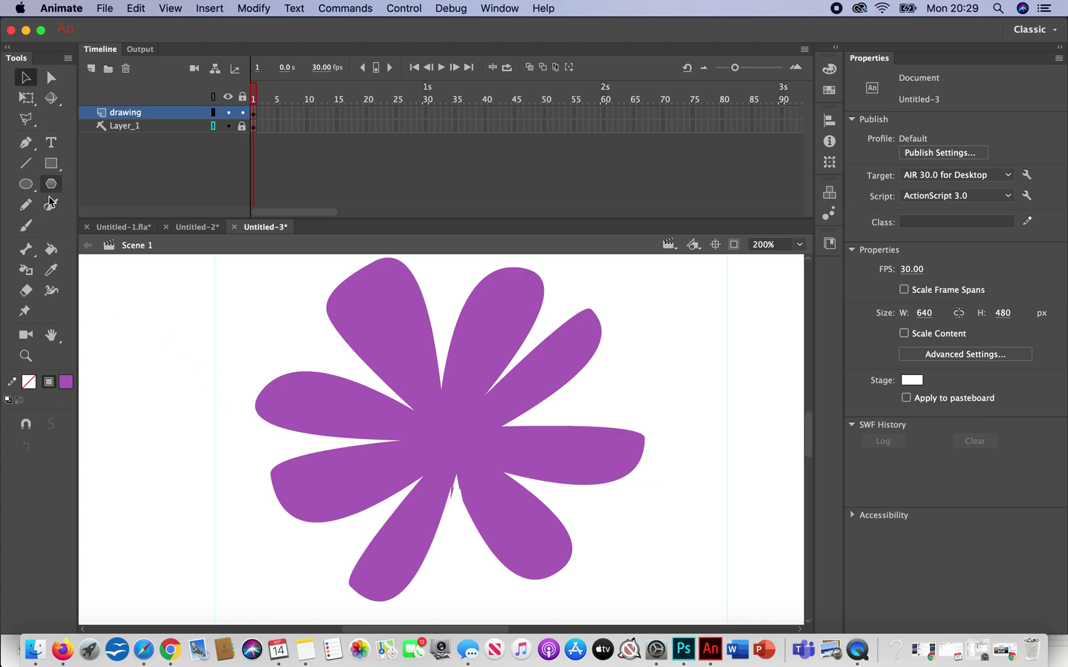
# Zoom to 400% on the centre and erase the jagged teeth beside the notch.
pyautogui.click(25, 356)
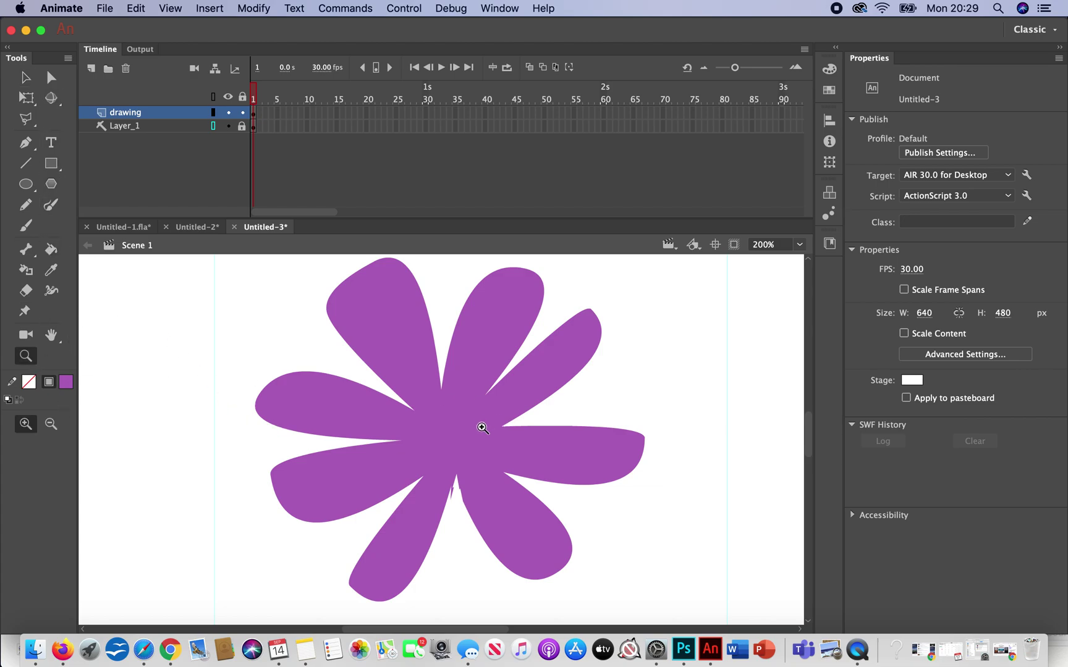
pyautogui.click(482, 428)
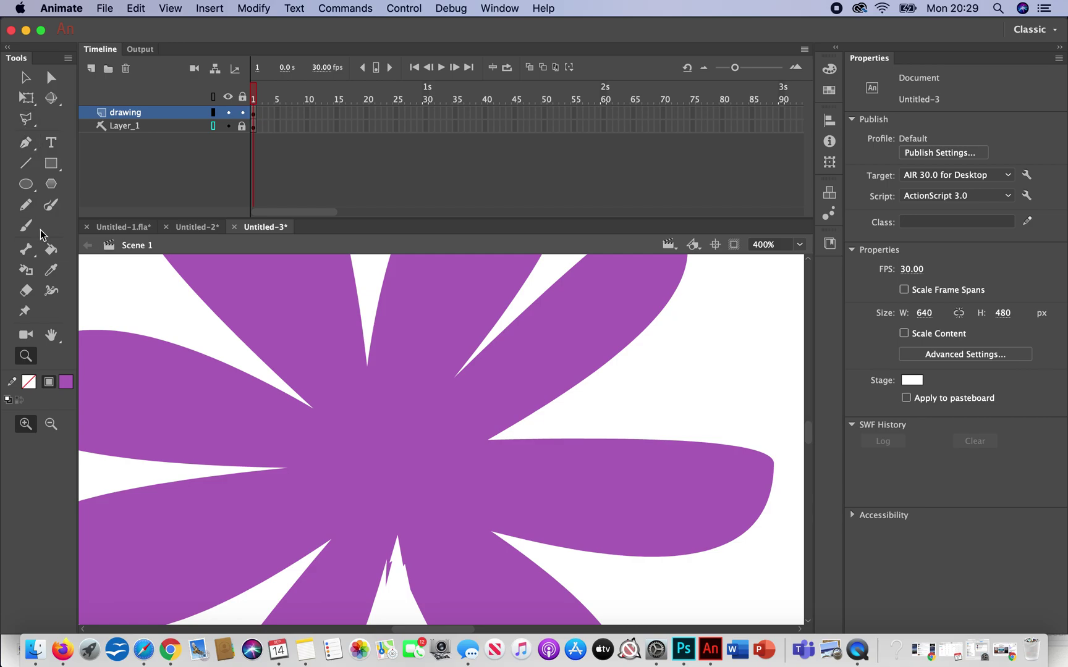
pyautogui.click(26, 290)
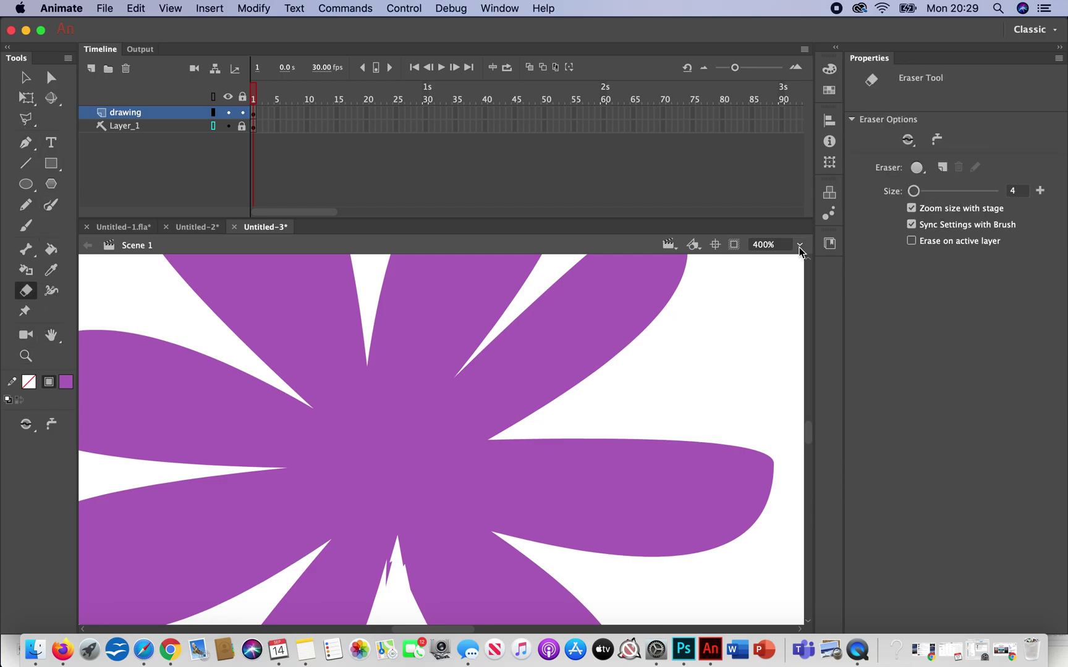
pyautogui.moveTo(420, 596)
pyautogui.mouseDown()
pyautogui.moveTo(389, 578)
pyautogui.moveTo(395, 556)
pyautogui.moveTo(399, 564)
pyautogui.mouseUp()
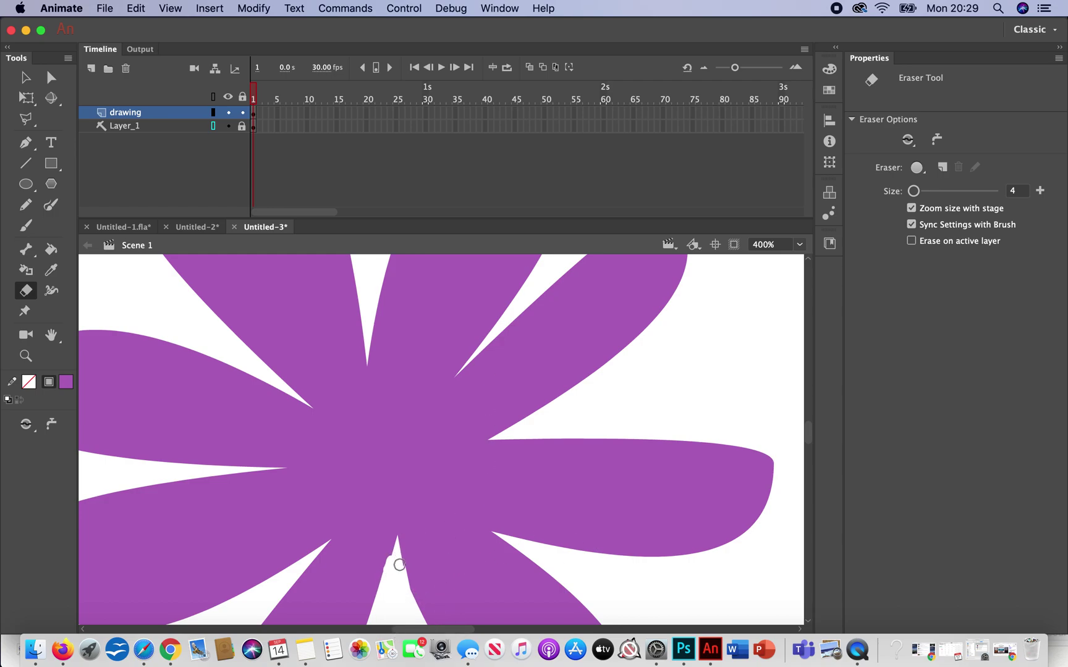
# Return the zoom to 100% and move the whole flower to the right.
pyautogui.click(798, 246)
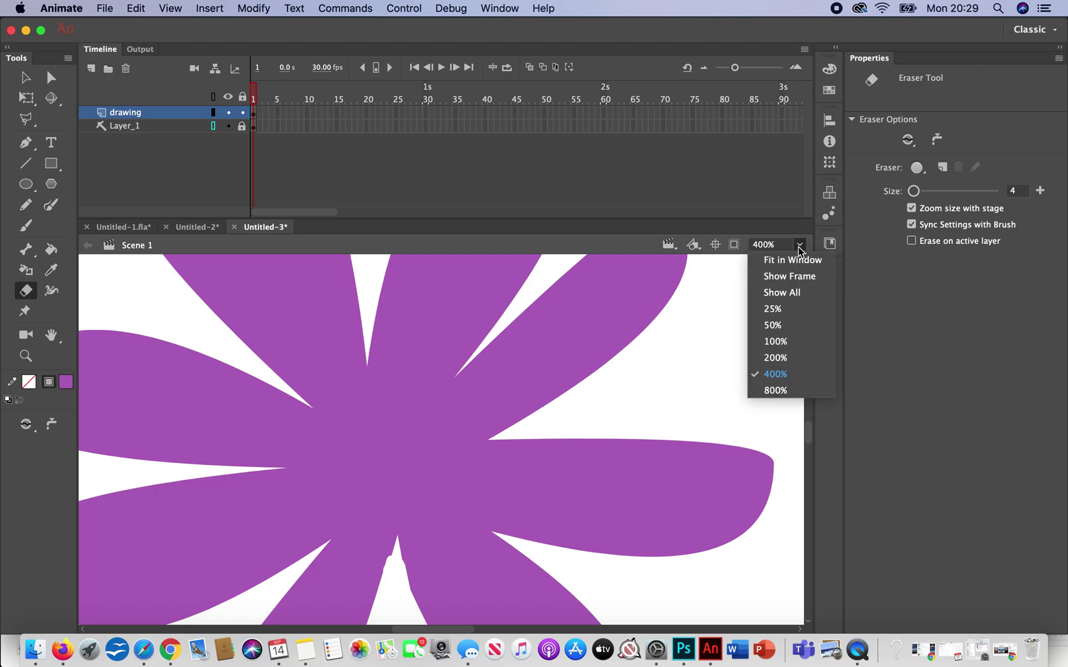
pyautogui.click(788, 340)
pyautogui.click(25, 77)
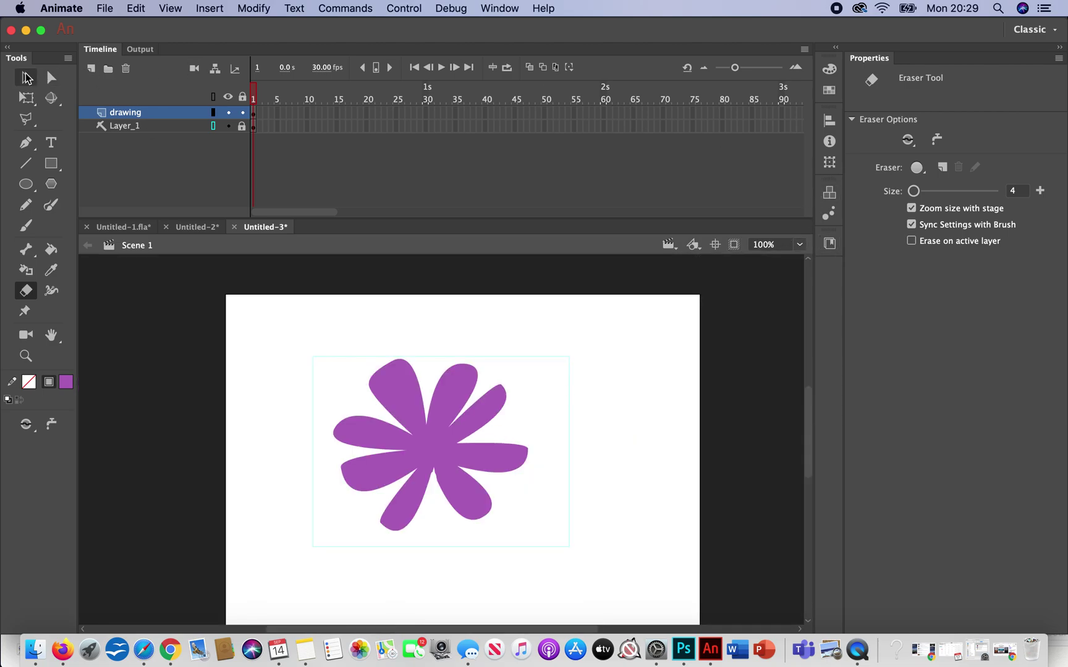
pyautogui.click(430, 482)
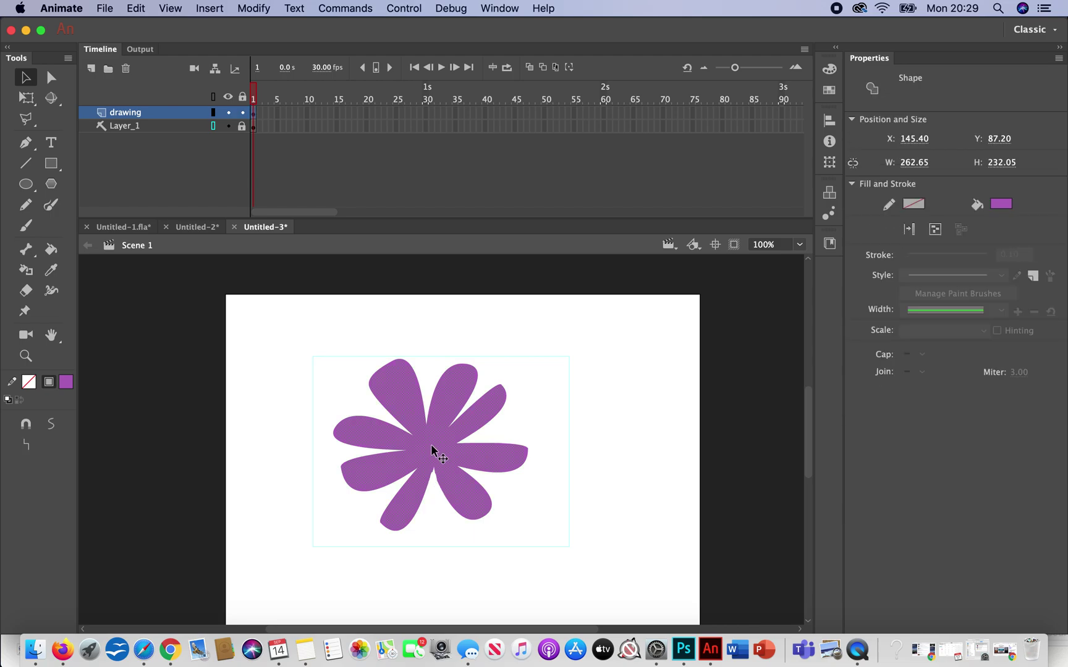
pyautogui.moveTo(430, 445); pyautogui.dragTo(472, 440)
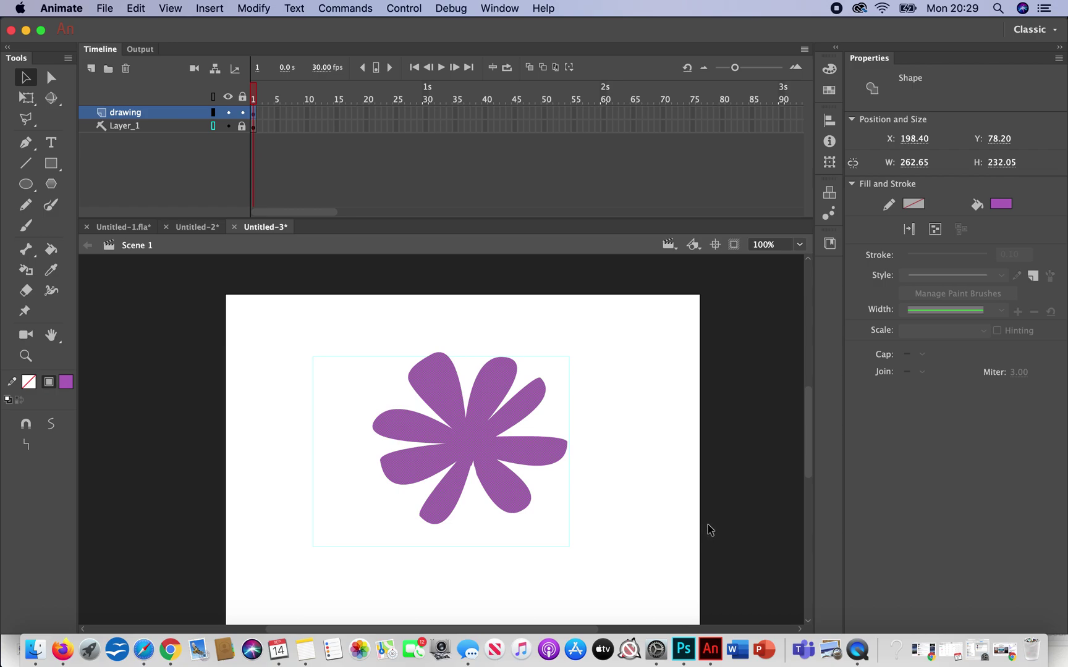